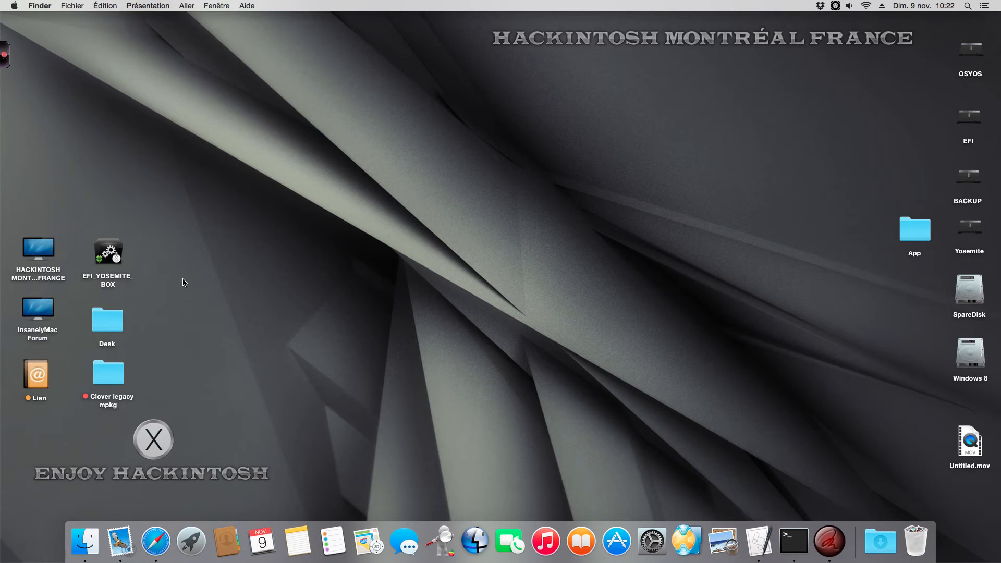
Open the EFI_YOSEMITE_BOX folder on the desktop, adjust the sound volume, and launch MAIN_BOX from the folder
{"action": "double_click", "coordinate": [110, 253]}
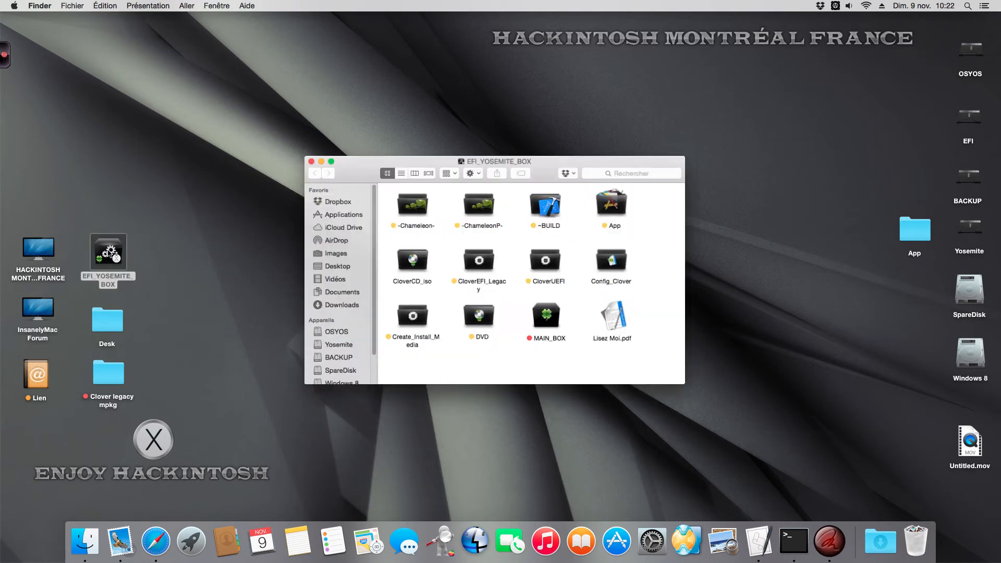
{"action": "left_click_drag", "start_coordinate": [376, 161], "coordinate": [387, 128]}
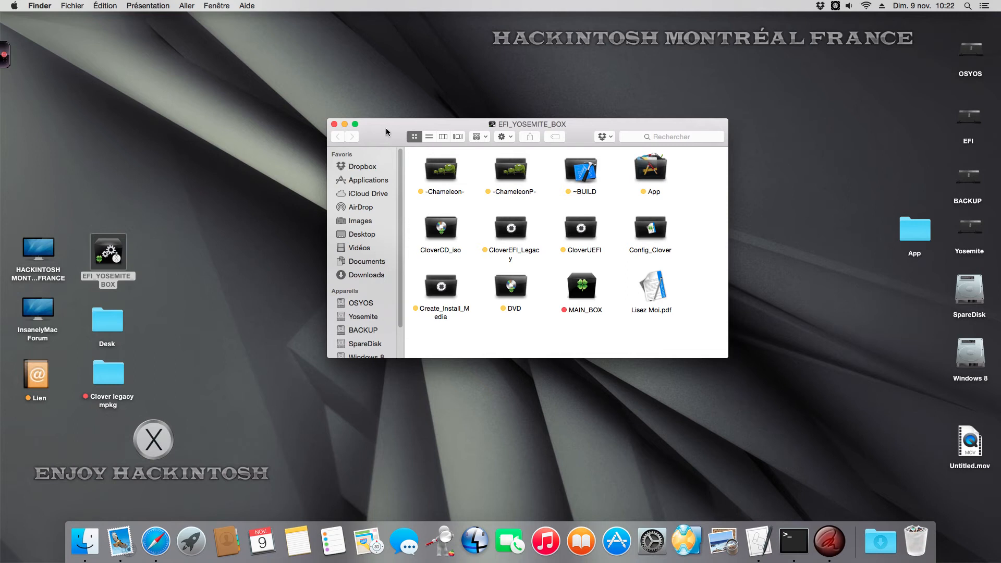
{"action": "left_click", "coordinate": [848, 6]}
{"action": "left_click_drag", "start_coordinate": [851, 52], "coordinate": [851, 65]}
{"action": "double_click", "coordinate": [578, 290]}
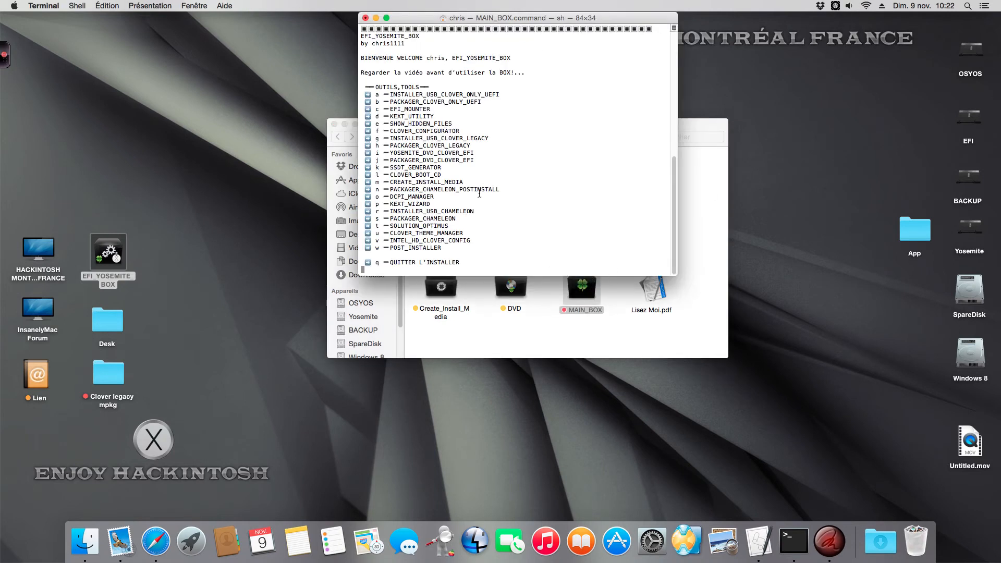
Move the EFI_YOSEMITE_BOX folder window lower on the desktop and bring the MAIN_BOX terminal menu to the front
{"action": "left_click_drag", "start_coordinate": [704, 121], "coordinate": [707, 166]}
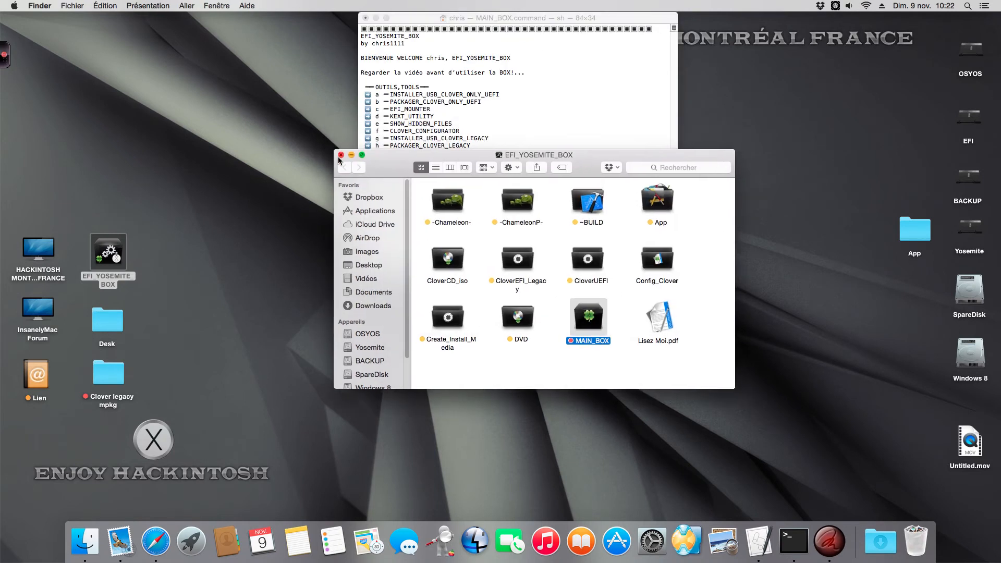
{"action": "left_click_drag", "start_coordinate": [378, 185], "coordinate": [366, 201]}
{"action": "left_click", "coordinate": [419, 16]}
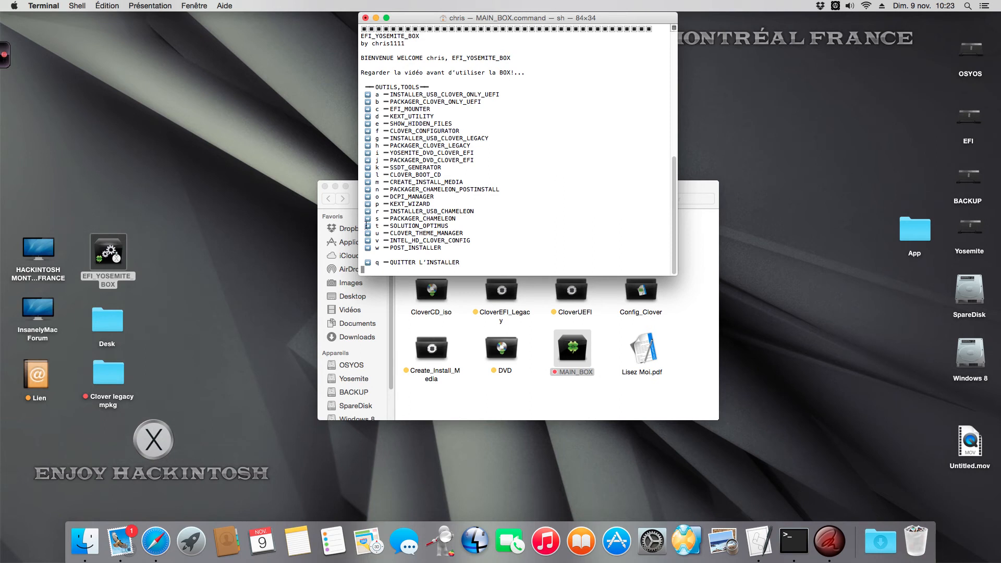
{"action": "left_click_drag", "start_coordinate": [700, 197], "coordinate": [688, 229]}
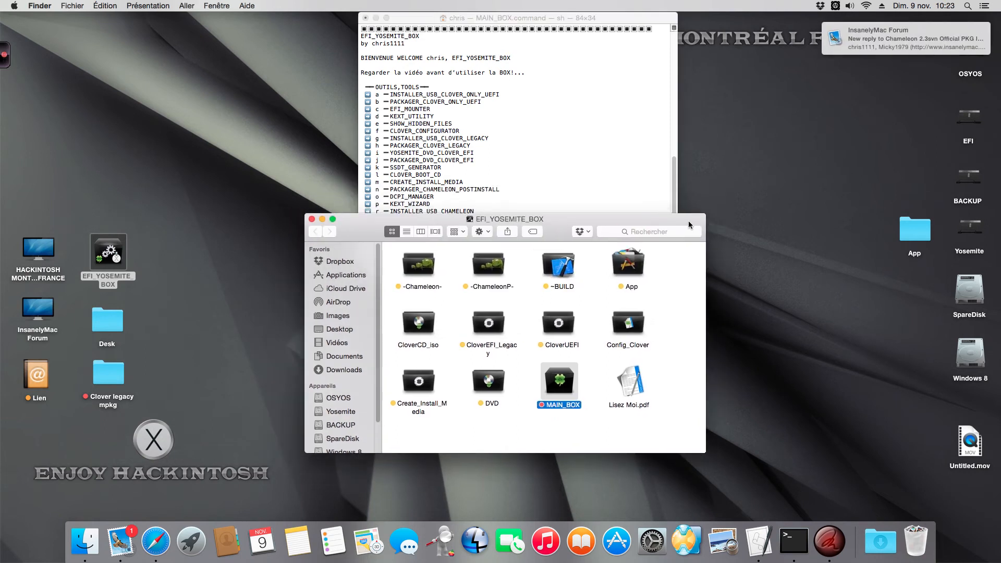
{"action": "left_click", "coordinate": [519, 183]}
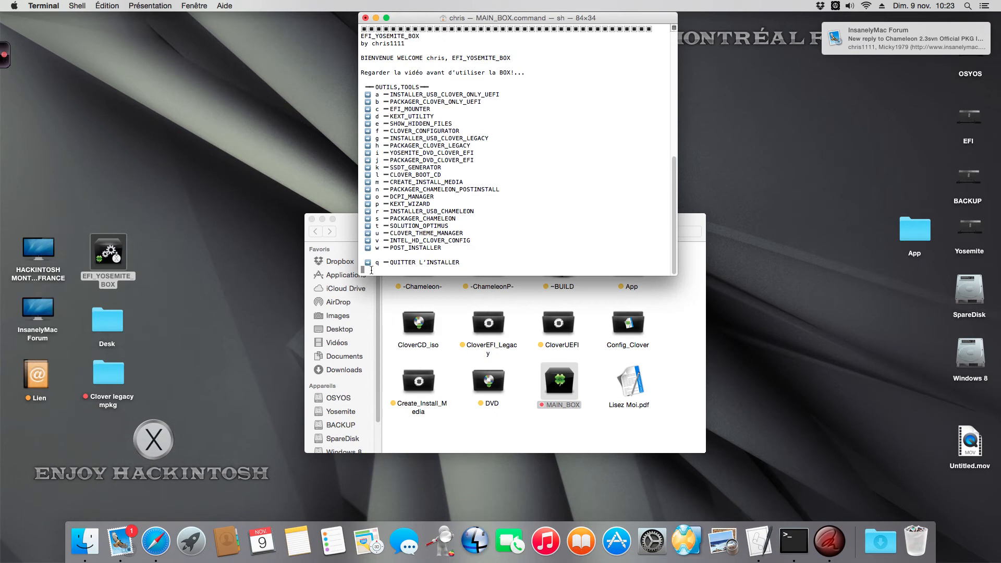
Choose option w (POST_INSTALLER) in the MAIN_BOX menu, accept the package download, and authorise it with the account password
{"action": "type", "text": "w"}
{"action": "key", "text": "Return"}
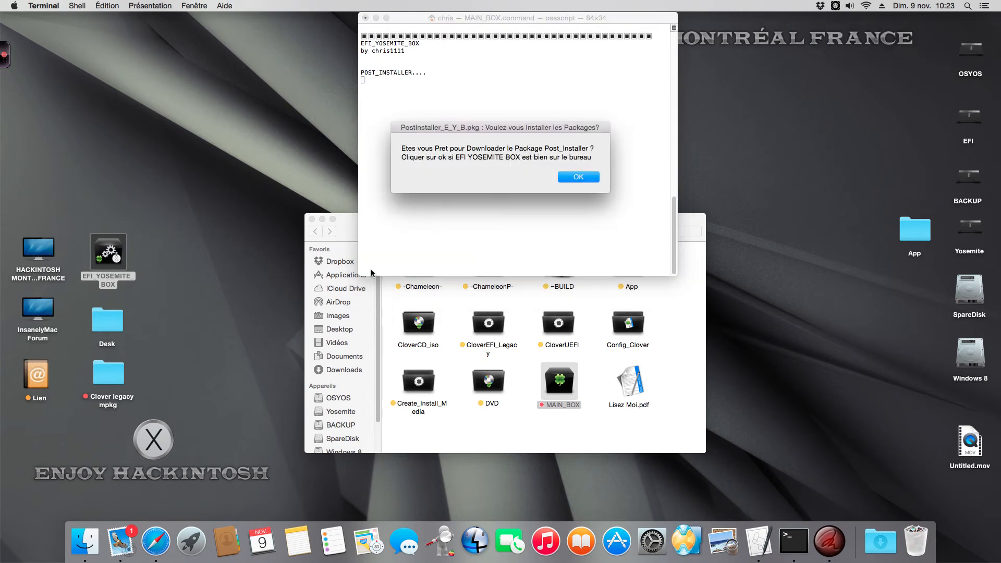
{"action": "left_click", "coordinate": [579, 178]}
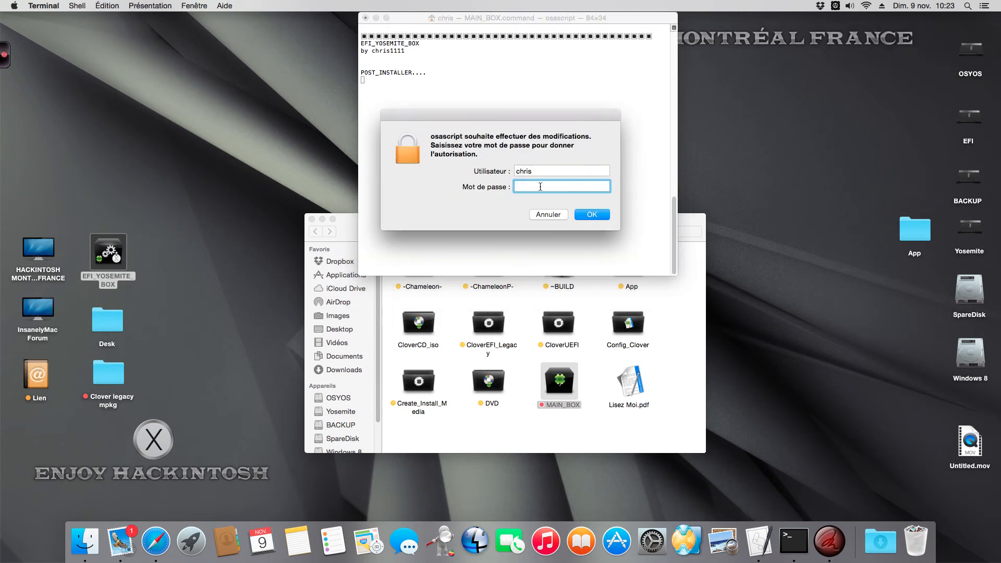
{"action": "type", "text": "••••••"}
{"action": "key", "text": "Return"}
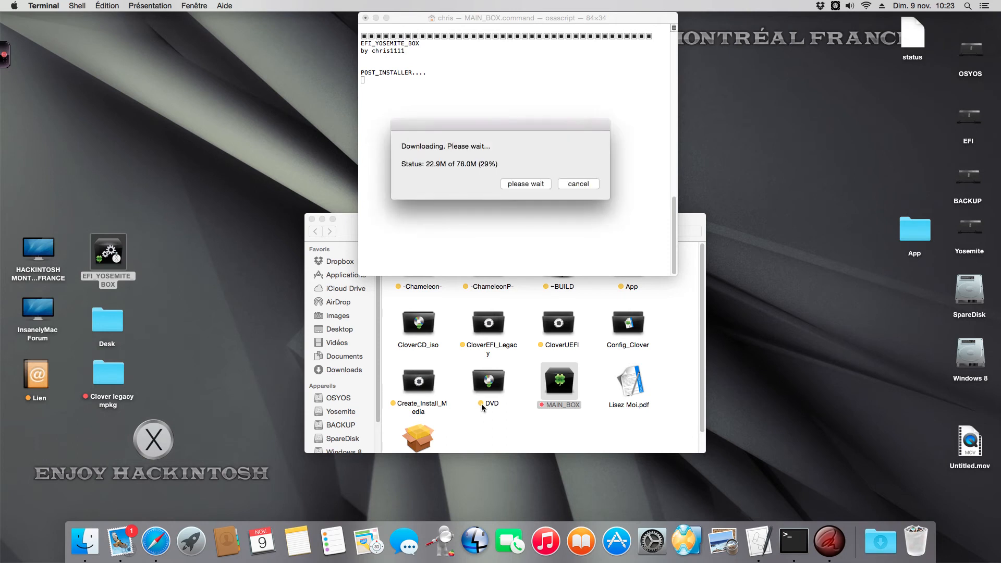
Look at the PostInstaller_E_Y_B.pkg file being downloaded into the EFI_YOSEMITE_BOX folder
{"action": "left_click_drag", "start_coordinate": [701, 219], "coordinate": [707, 210]}
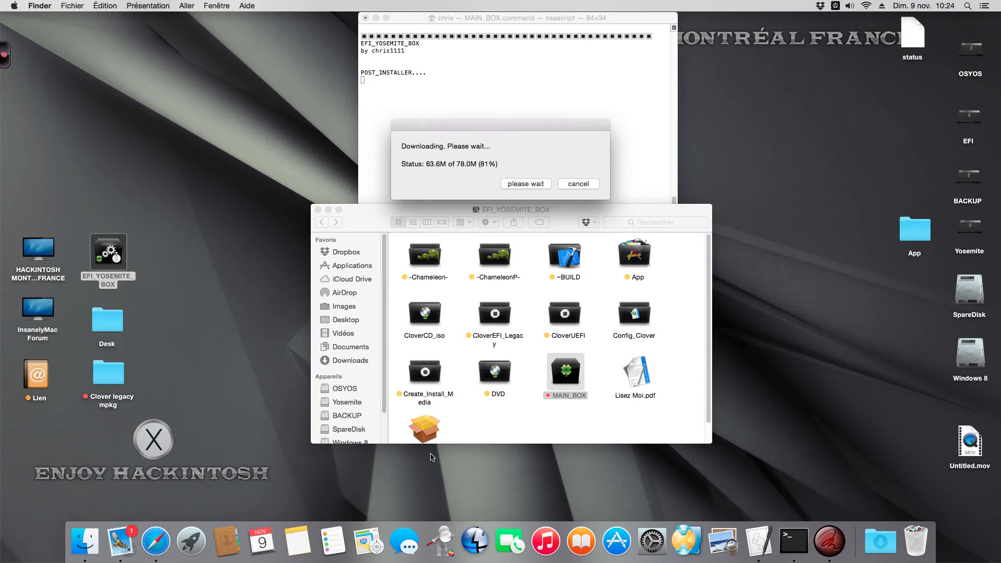
{"action": "left_click", "coordinate": [471, 417]}
{"action": "scroll", "coordinate": [471, 416], "scroll_direction": "down", "scroll_amount": 2}
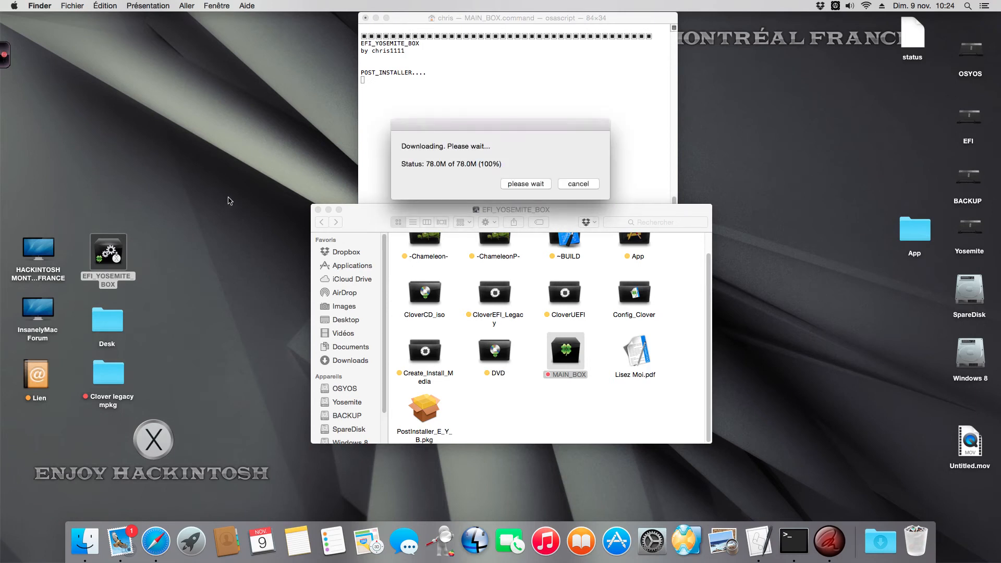
Return to the MAIN_BOX tools menu in the terminal and move the folder window a little lower
{"action": "left_click", "coordinate": [402, 114]}
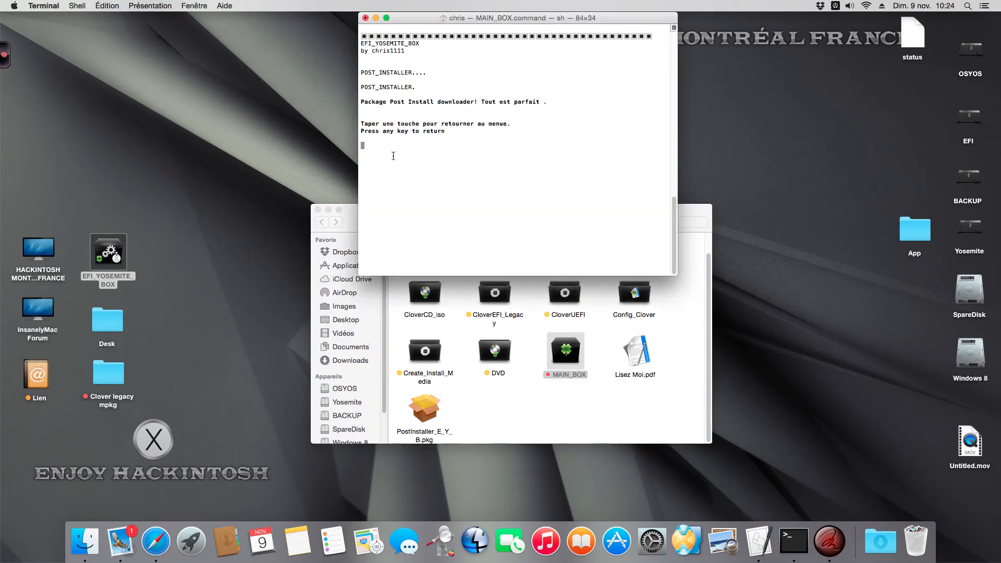
{"action": "key", "text": "Return"}
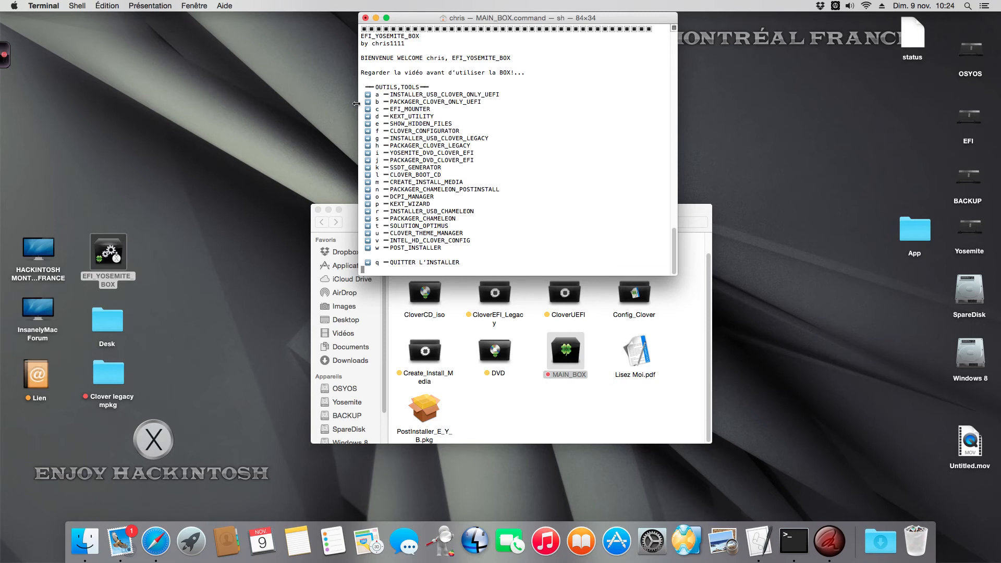
{"action": "left_click", "coordinate": [529, 412]}
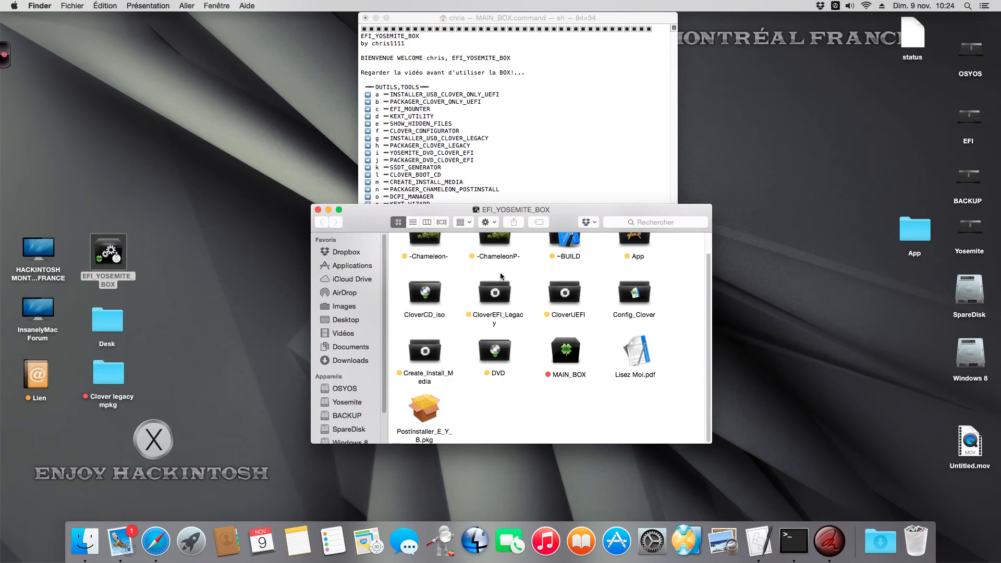
{"action": "left_click_drag", "start_coordinate": [374, 219], "coordinate": [366, 239]}
{"action": "left_click", "coordinate": [559, 215]}
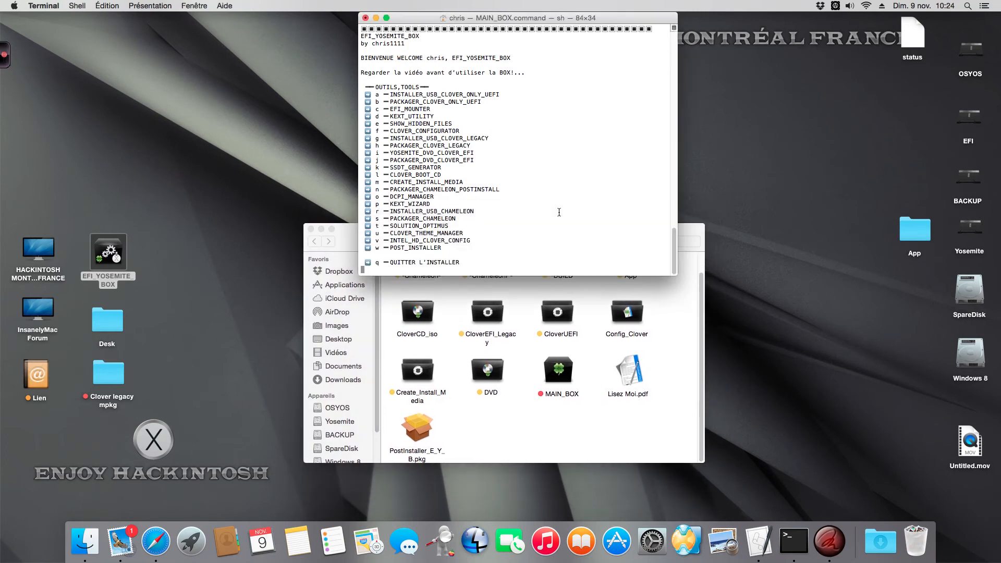
Unlock the system's security and privacy settings with the account password, check the allowed download sources, and close the preferences
{"action": "left_click", "coordinate": [655, 536]}
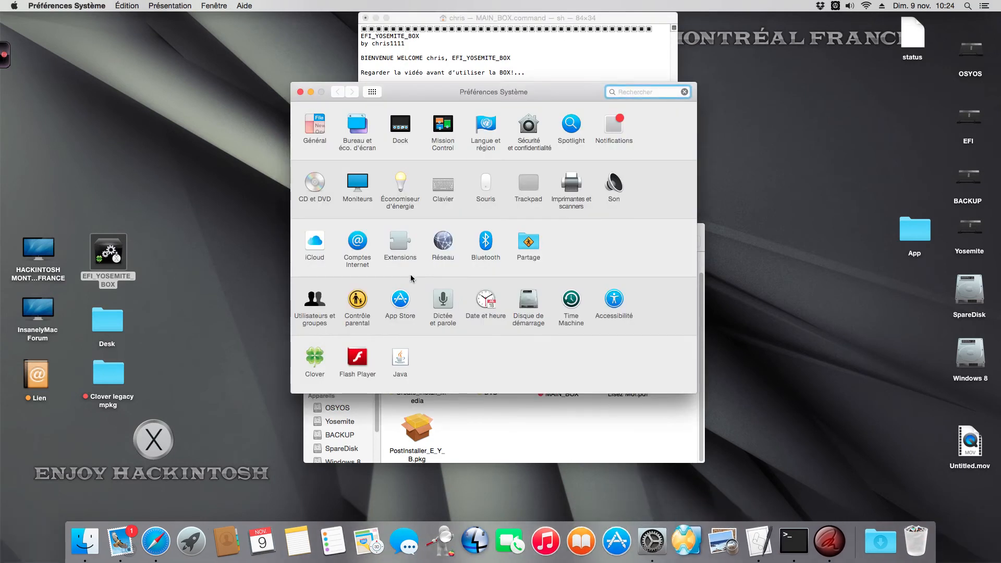
{"action": "left_click", "coordinate": [528, 134]}
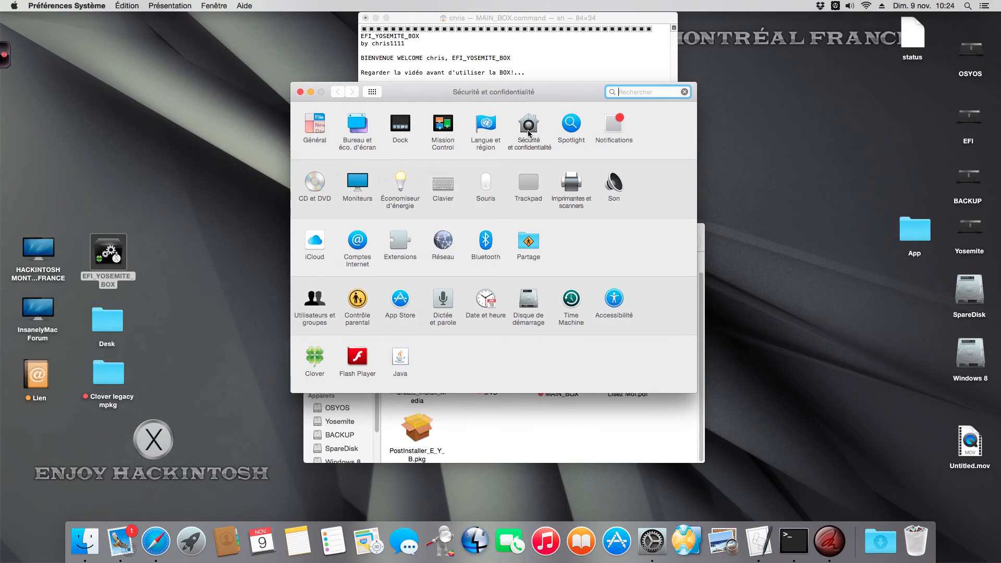
{"action": "left_click", "coordinate": [314, 347]}
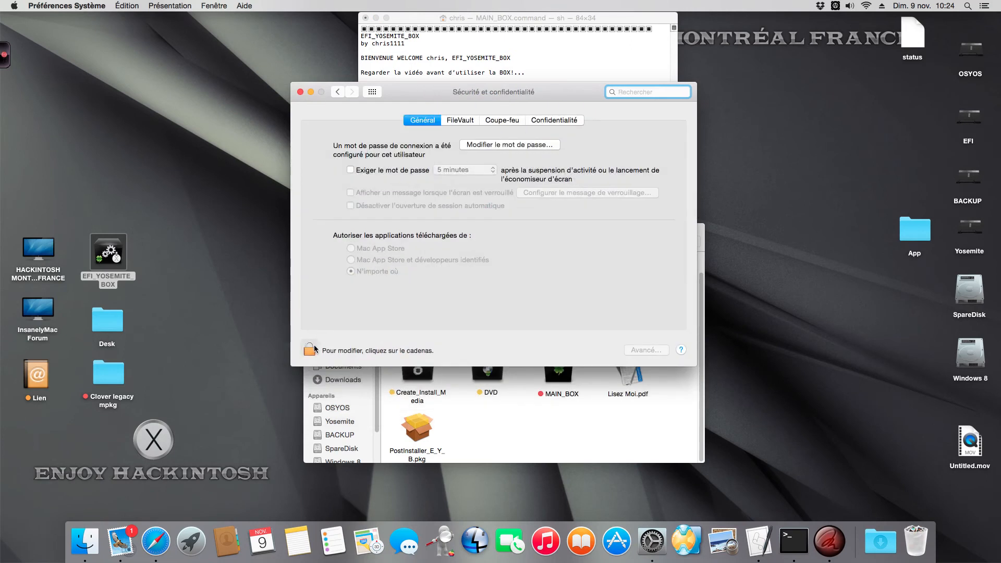
{"action": "type", "text": "•••••••"}
{"action": "key", "text": "Return"}
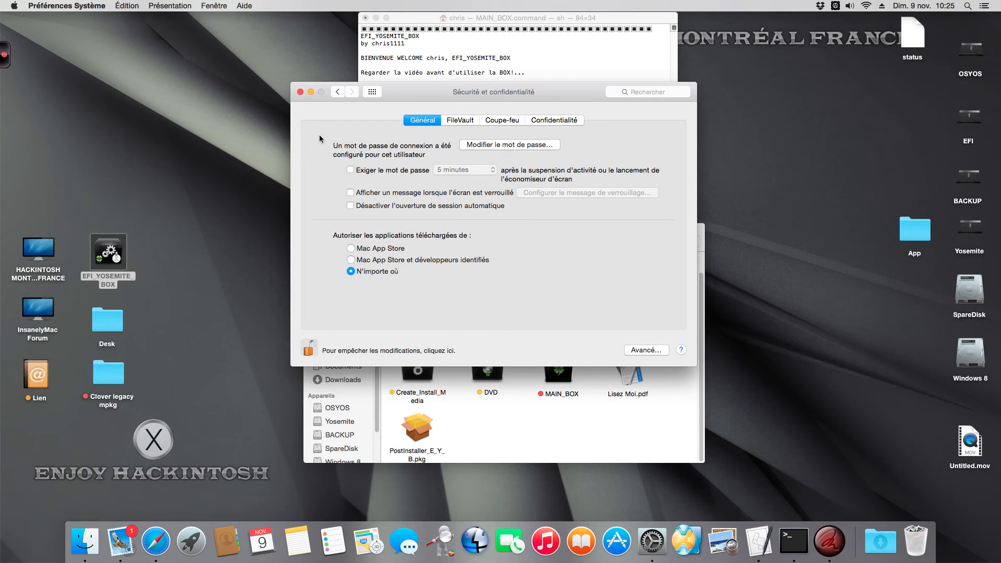
{"action": "left_click", "coordinate": [300, 91]}
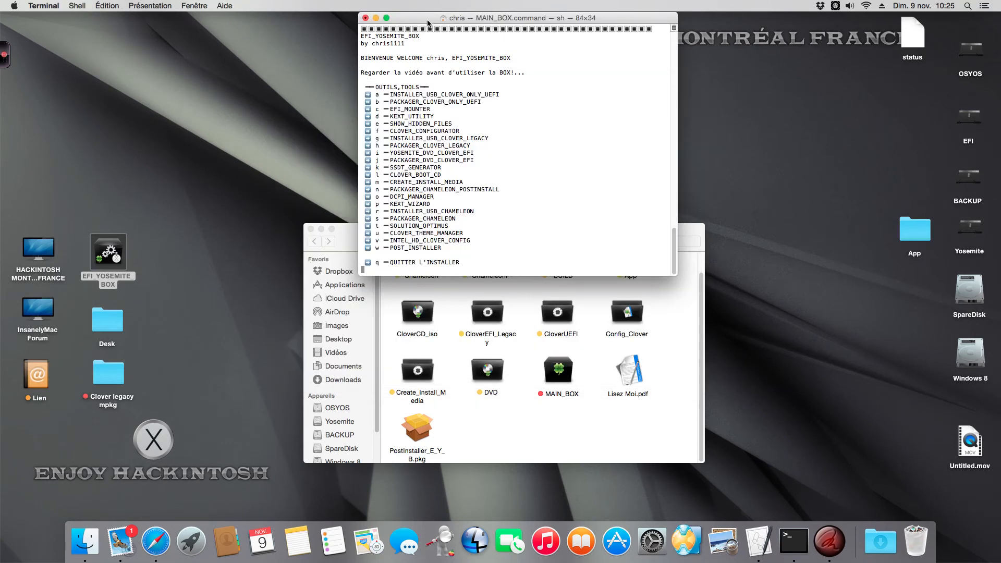
Move the status file from the desktop to the trash
{"action": "left_click_drag", "start_coordinate": [427, 21], "coordinate": [428, 27]}
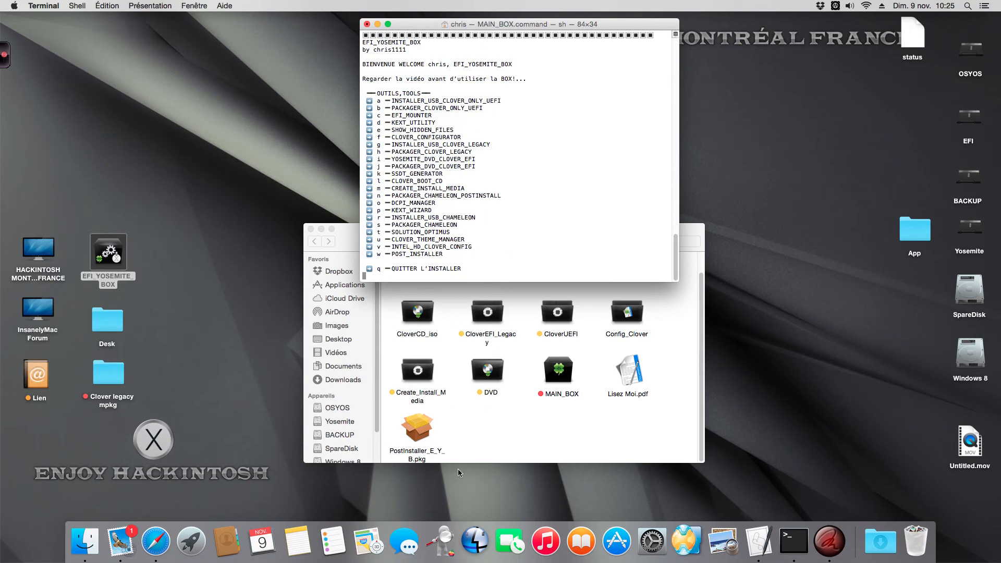
{"action": "left_click", "coordinate": [477, 426]}
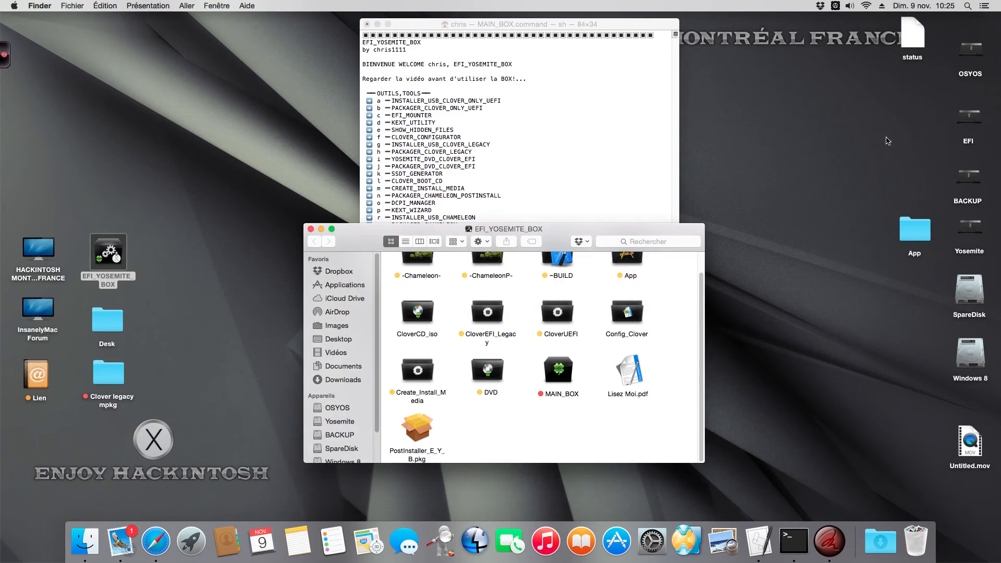
{"action": "left_click_drag", "start_coordinate": [911, 39], "coordinate": [906, 304]}
{"action": "right_click", "coordinate": [905, 301]}
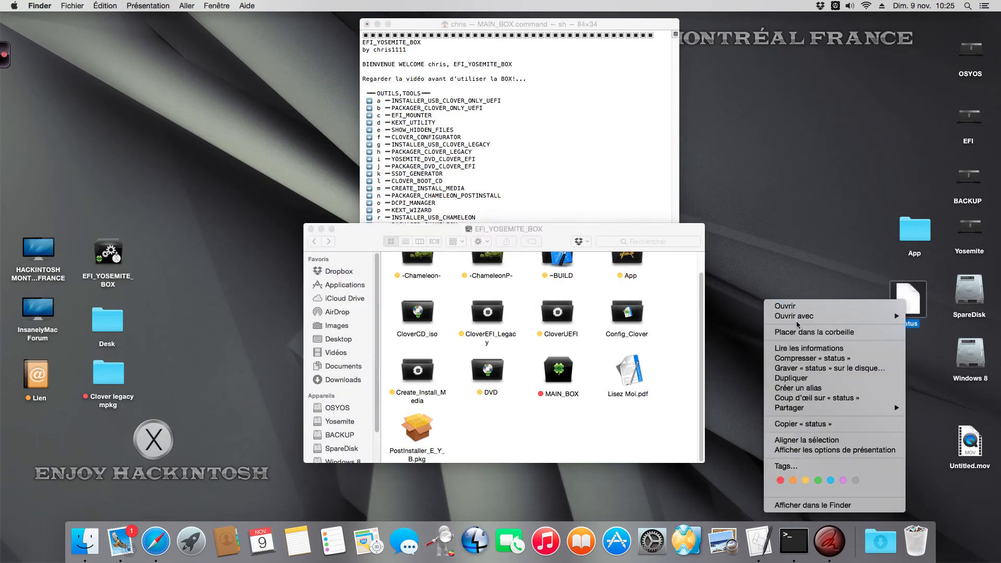
{"action": "left_click", "coordinate": [782, 333]}
Open PostInstaller_E_Y_B.pkg, proceed through the introduction and read-me, and accept the licence agreement
{"action": "mouse_move", "coordinate": [554, 230]}
{"action": "left_mouse_down"}
{"action": "mouse_move", "coordinate": [590, 219]}
{"action": "mouse_move", "coordinate": [565, 224]}
{"action": "left_mouse_up"}
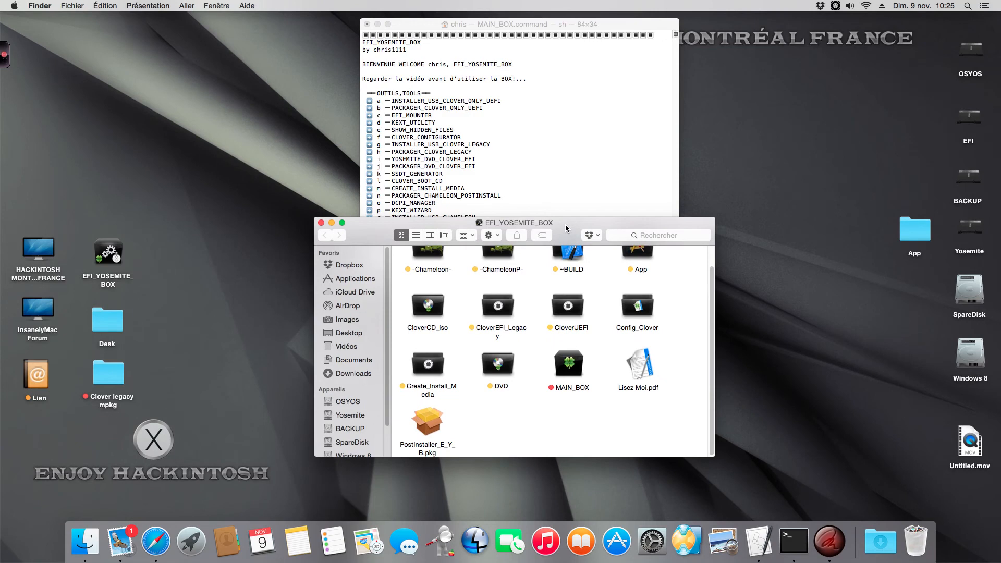
{"action": "double_click", "coordinate": [425, 422]}
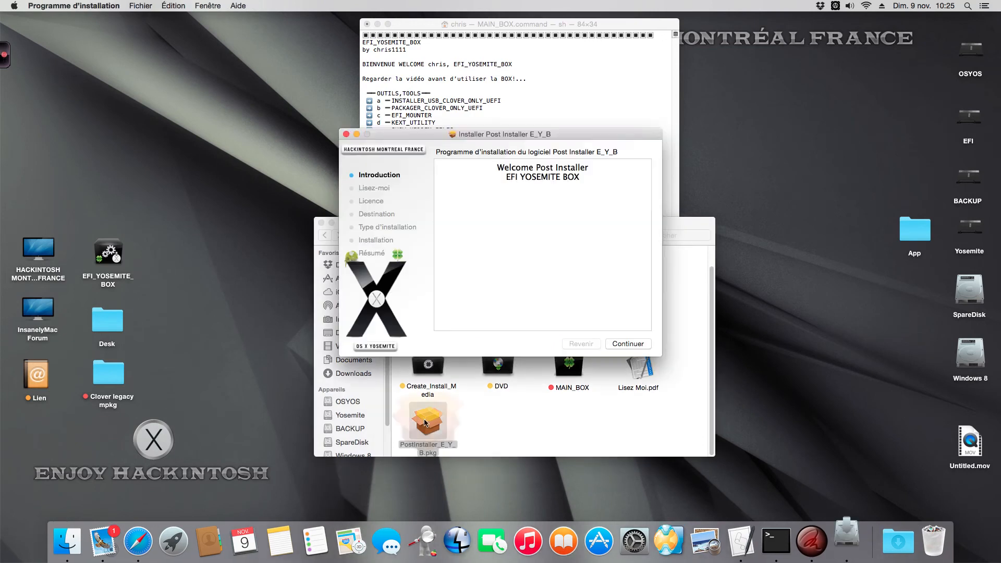
{"action": "left_click", "coordinate": [637, 346]}
{"action": "left_click", "coordinate": [639, 348]}
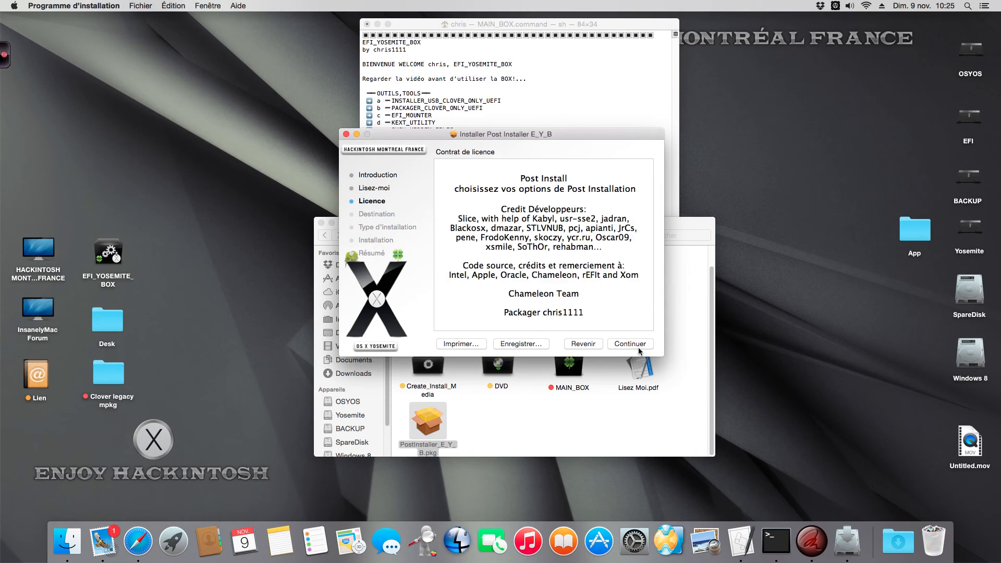
{"action": "left_click", "coordinate": [637, 346]}
{"action": "left_click", "coordinate": [615, 218]}
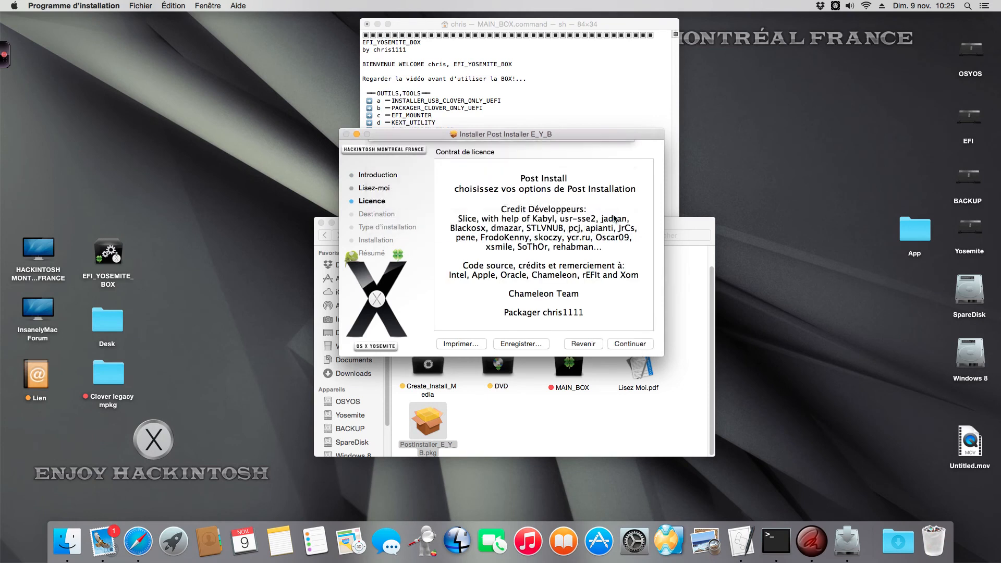
{"action": "left_click", "coordinate": [574, 319]}
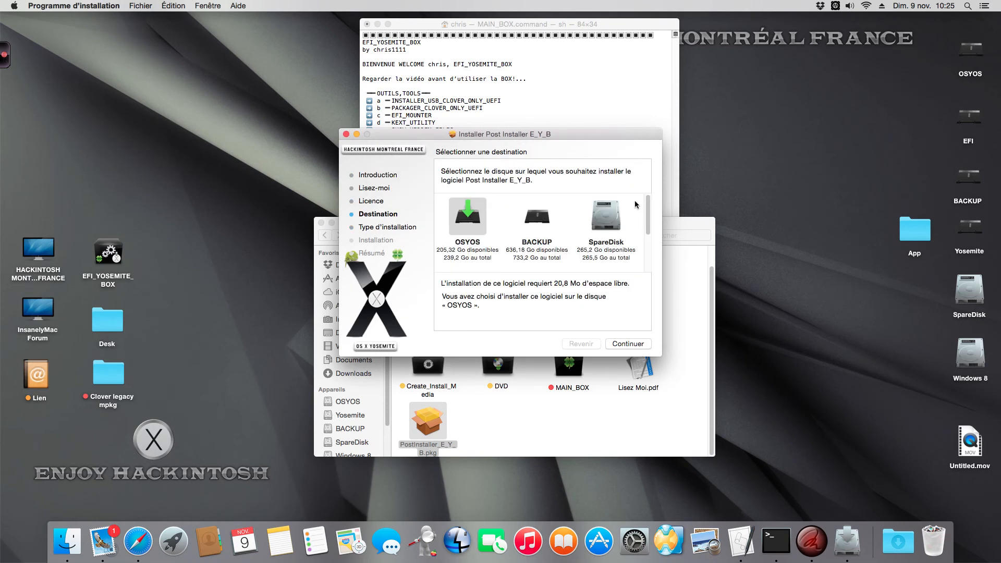
Keep OSYOS as the installation destination and switch to the custom installation
{"action": "scroll", "coordinate": [540, 218], "scroll_direction": "down", "scroll_amount": 3}
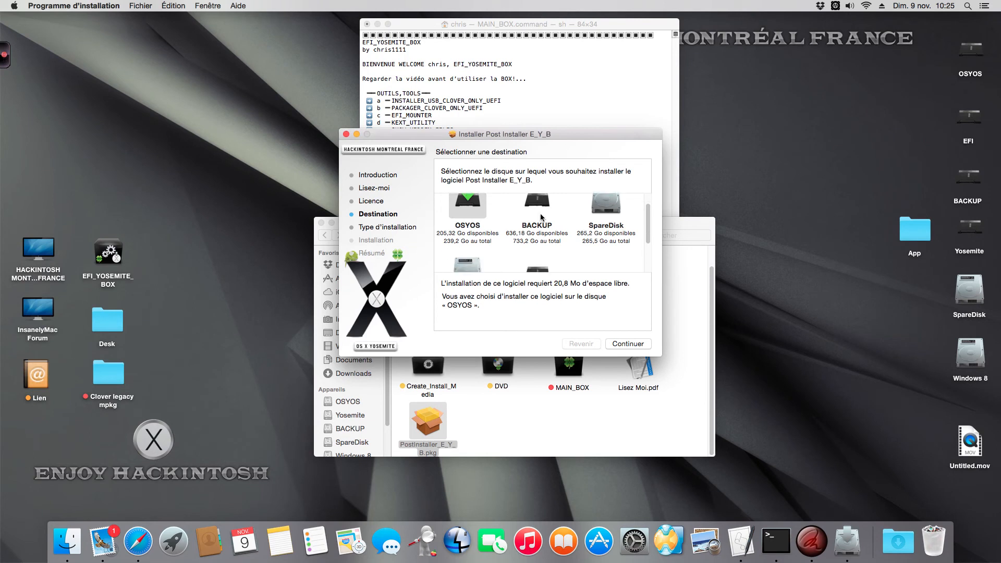
{"action": "left_click", "coordinate": [627, 344]}
{"action": "left_click", "coordinate": [465, 345]}
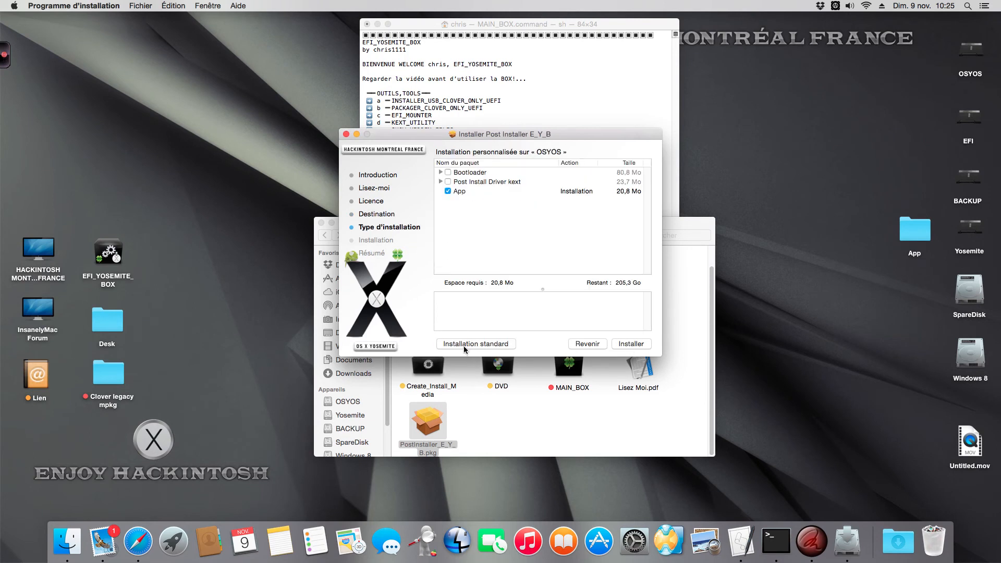
Expand the Bootloader group and its Clover V2K r2999 subgroup in the package list
{"action": "left_click", "coordinate": [440, 173]}
{"action": "left_click", "coordinate": [448, 181]}
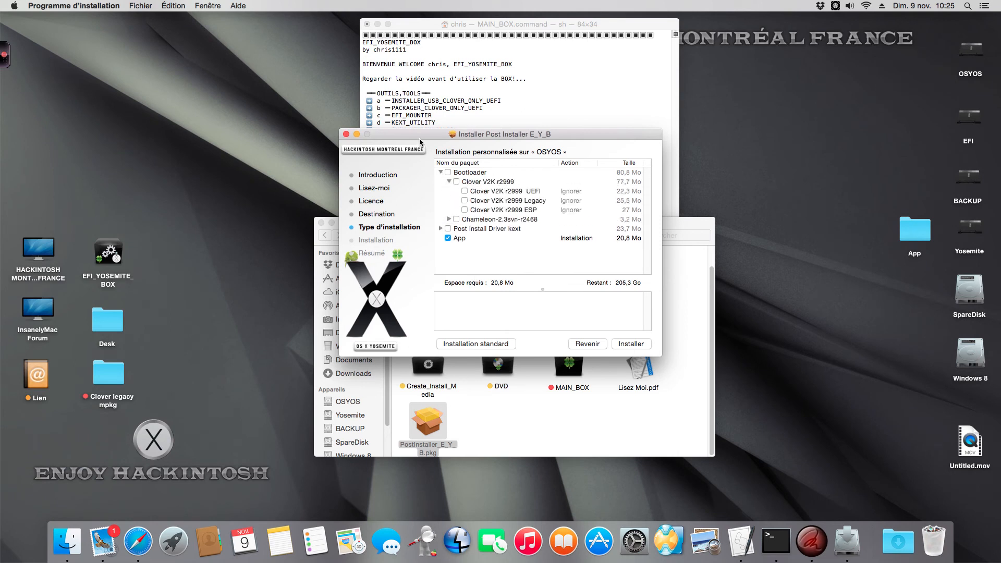
{"action": "left_click_drag", "start_coordinate": [420, 135], "coordinate": [429, 135]}
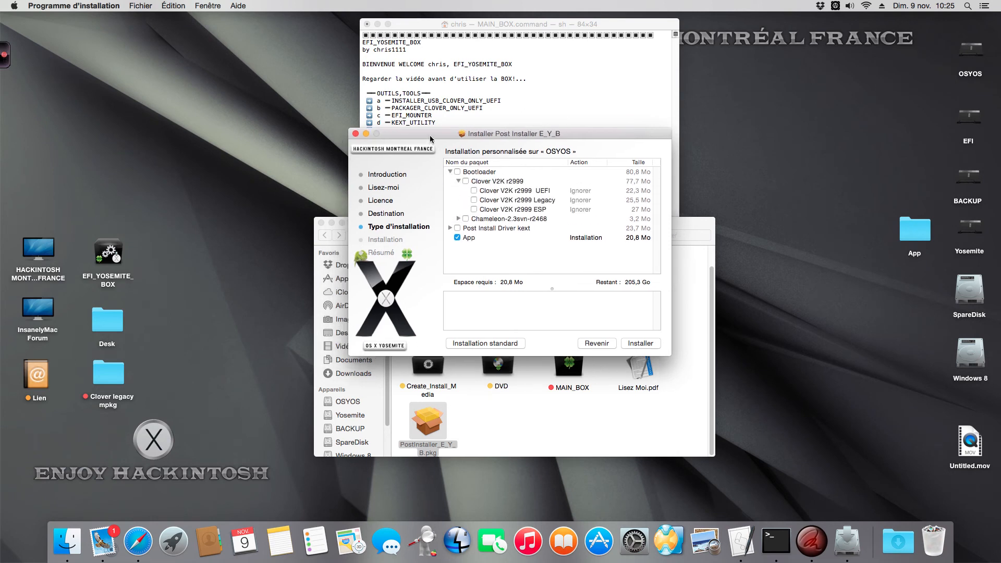
Select the Clover V2K r2999 UEFI package for installation and deselect it again
{"action": "left_click", "coordinate": [473, 191]}
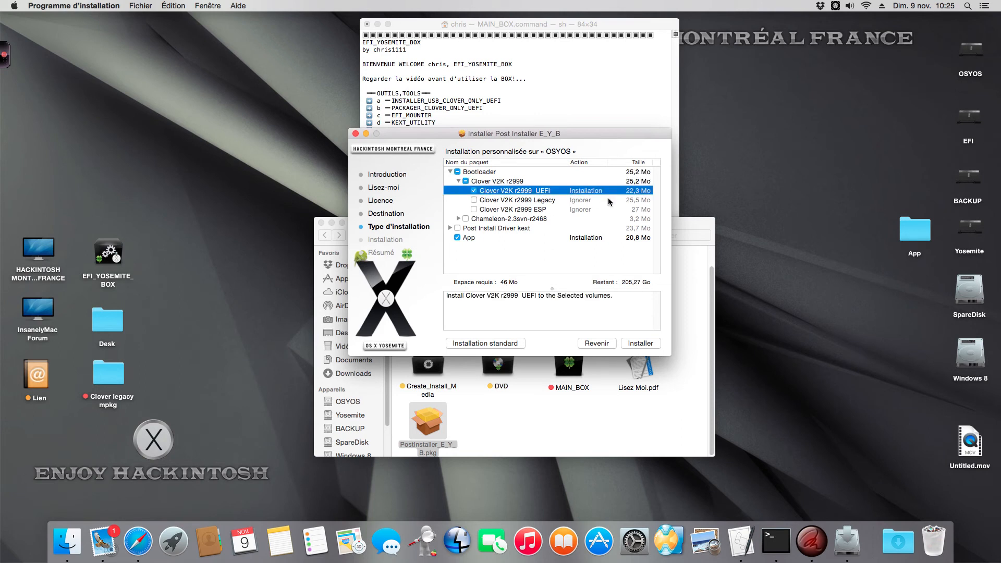
{"action": "left_click", "coordinate": [473, 191]}
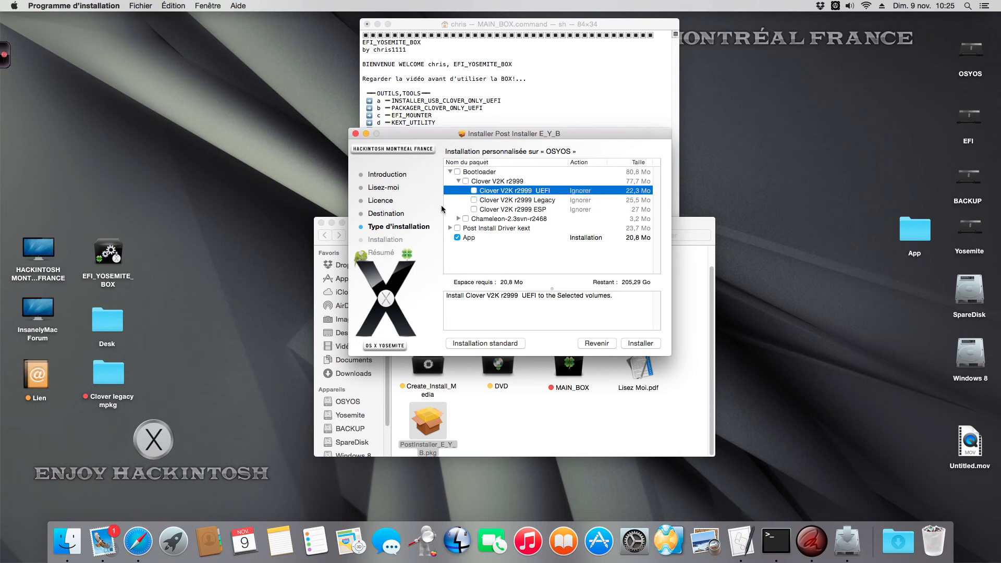
Check the description of the Clover V2K r2999 Legacy package and expand the Chameleon-2.3svn-r2468 subgroup
{"action": "left_click", "coordinate": [473, 199]}
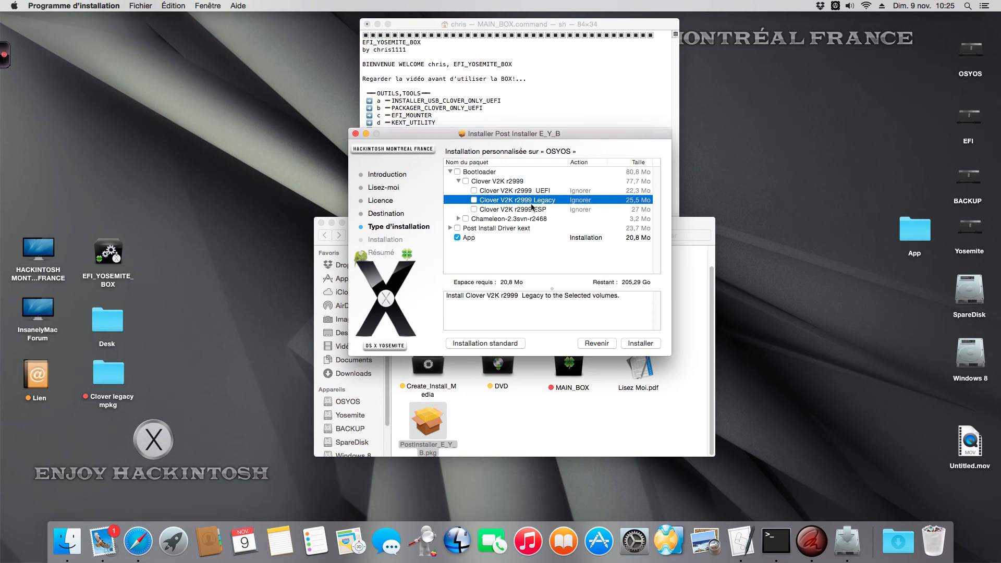
{"action": "left_click_drag", "start_coordinate": [592, 130], "coordinate": [591, 126]}
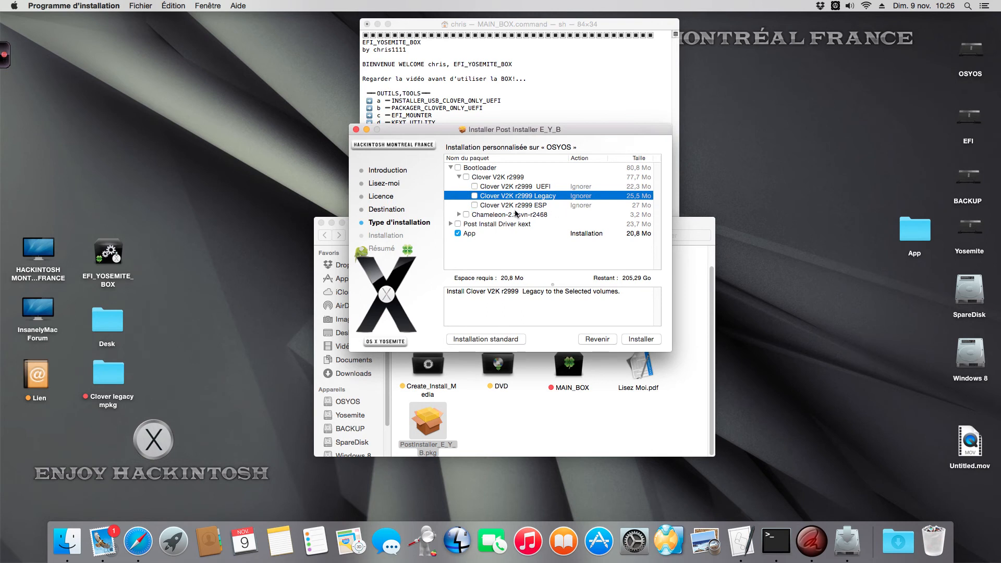
{"action": "left_click", "coordinate": [459, 215]}
{"action": "left_click_drag", "start_coordinate": [452, 141], "coordinate": [445, 122]}
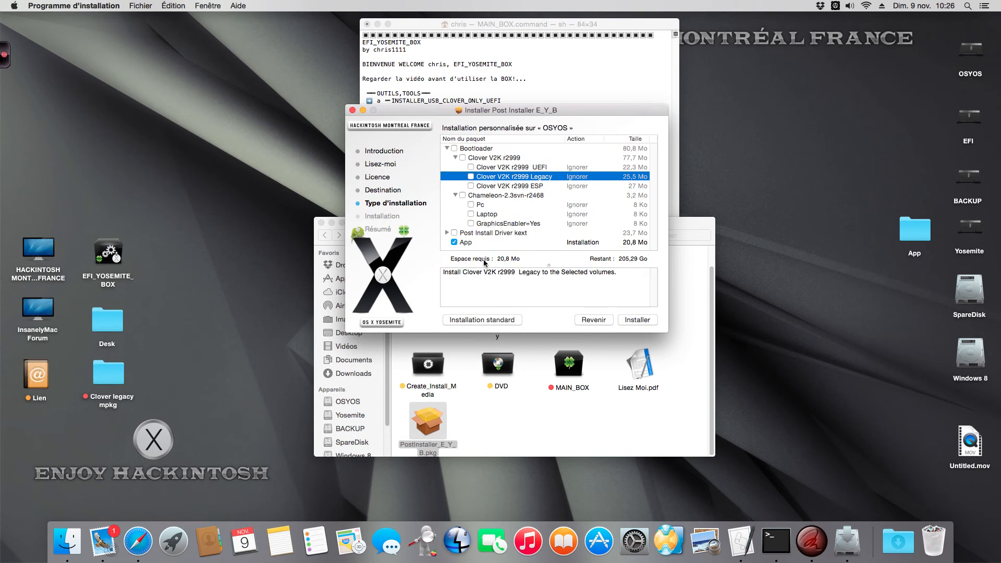
{"action": "left_click", "coordinate": [486, 196]}
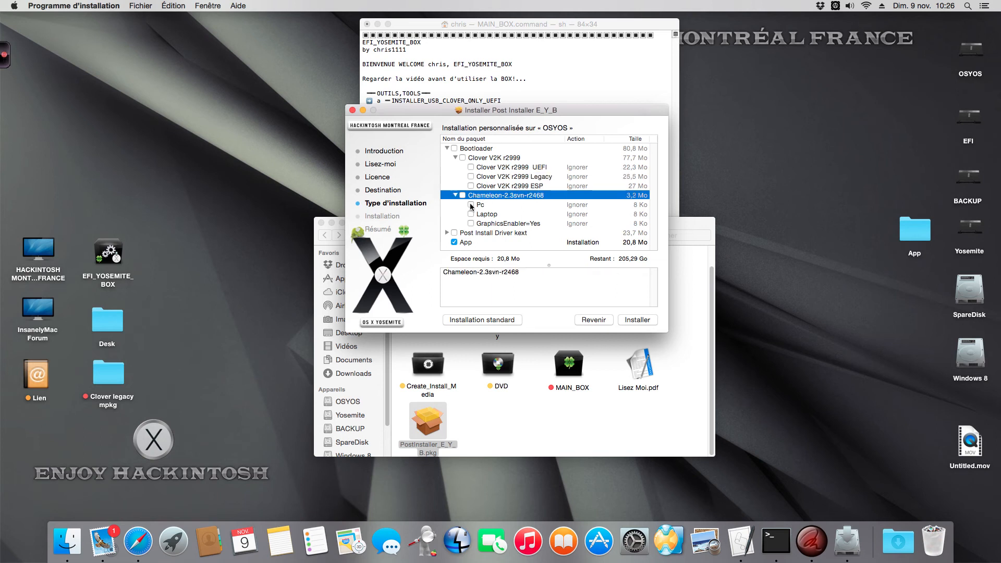
Select and deselect in turn the Pc, Laptop and GraphicsEnabler=Yes options of Chameleon-2.3svn-r2468
{"action": "left_click", "coordinate": [470, 204]}
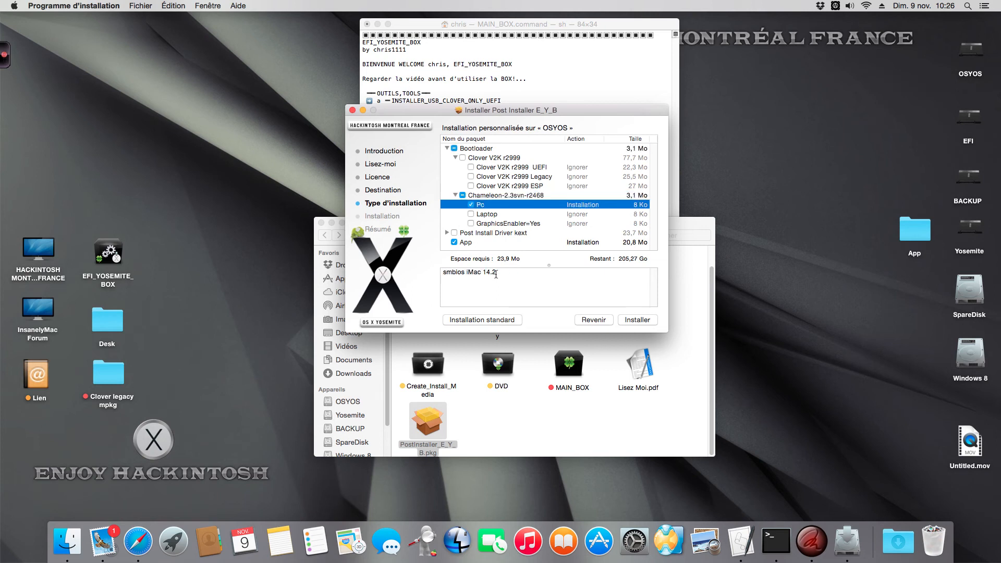
{"action": "left_click", "coordinate": [470, 205]}
{"action": "left_click", "coordinate": [471, 214]}
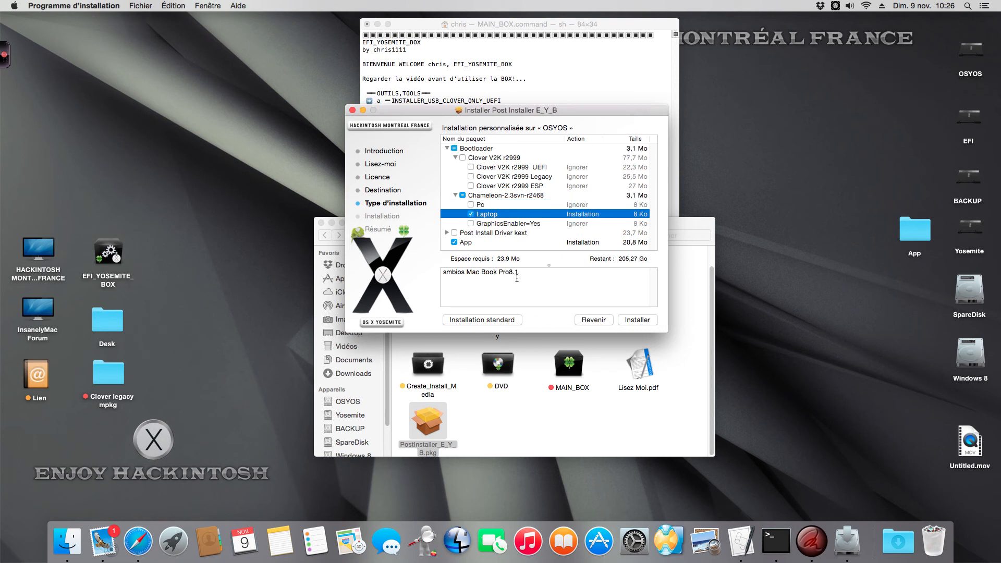
{"action": "left_click", "coordinate": [471, 215]}
{"action": "left_click", "coordinate": [472, 224]}
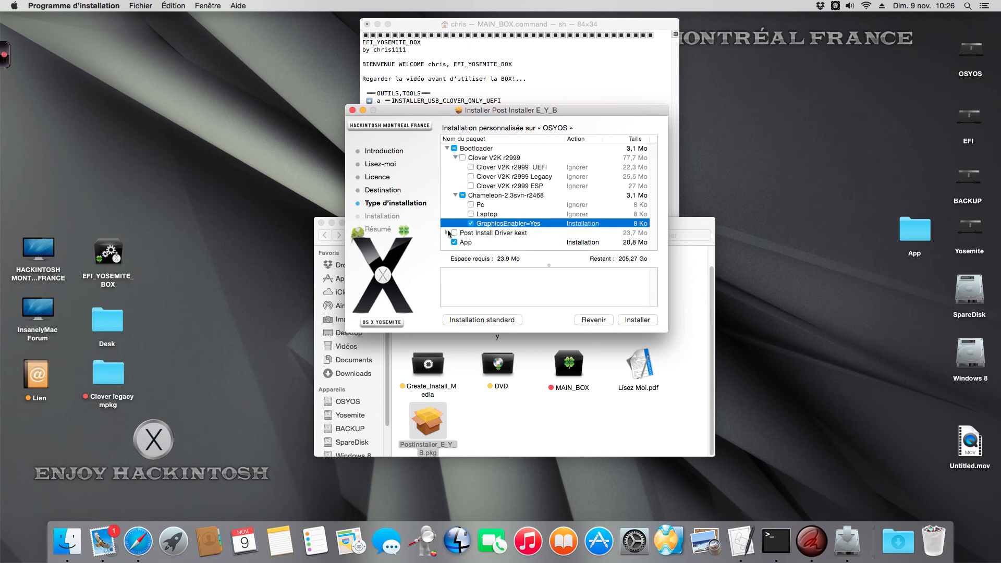
{"action": "left_click", "coordinate": [471, 223]}
Expand the Post Install Driver kext group and select the Clover V2K r2999 UEFI package for installation
{"action": "left_click_drag", "start_coordinate": [436, 111], "coordinate": [445, 104]}
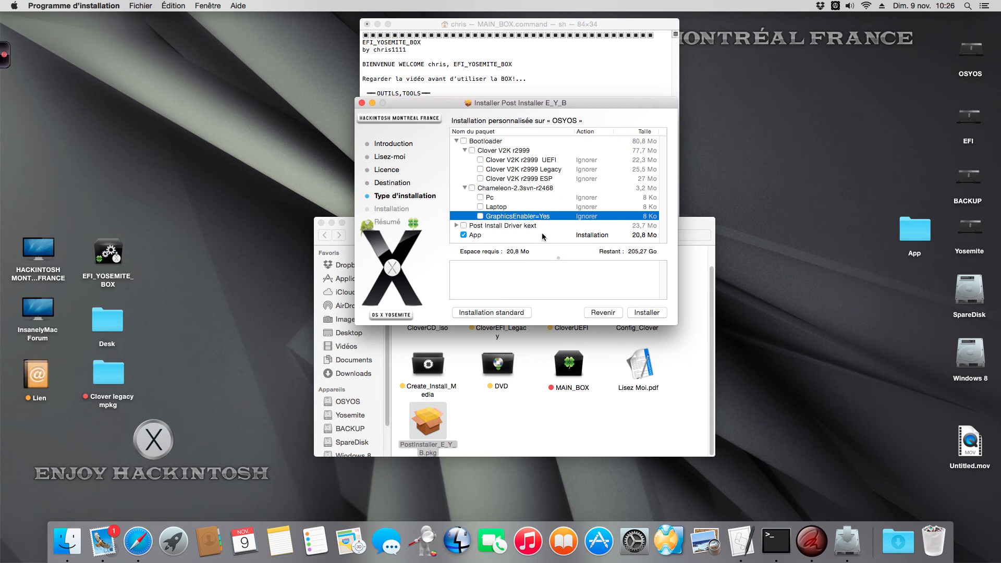
{"action": "left_click", "coordinate": [457, 226]}
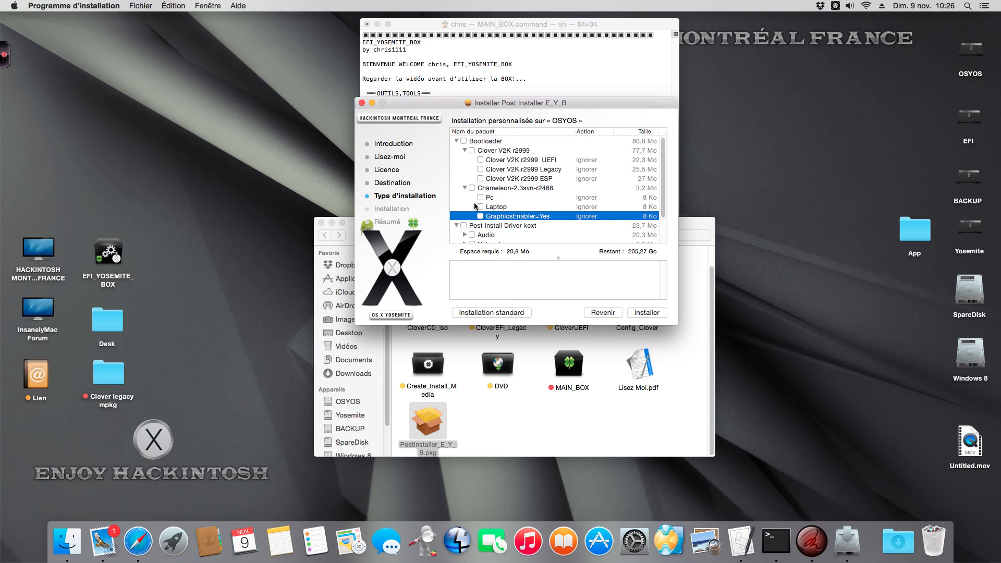
{"action": "left_click_drag", "start_coordinate": [443, 99], "coordinate": [448, 86]}
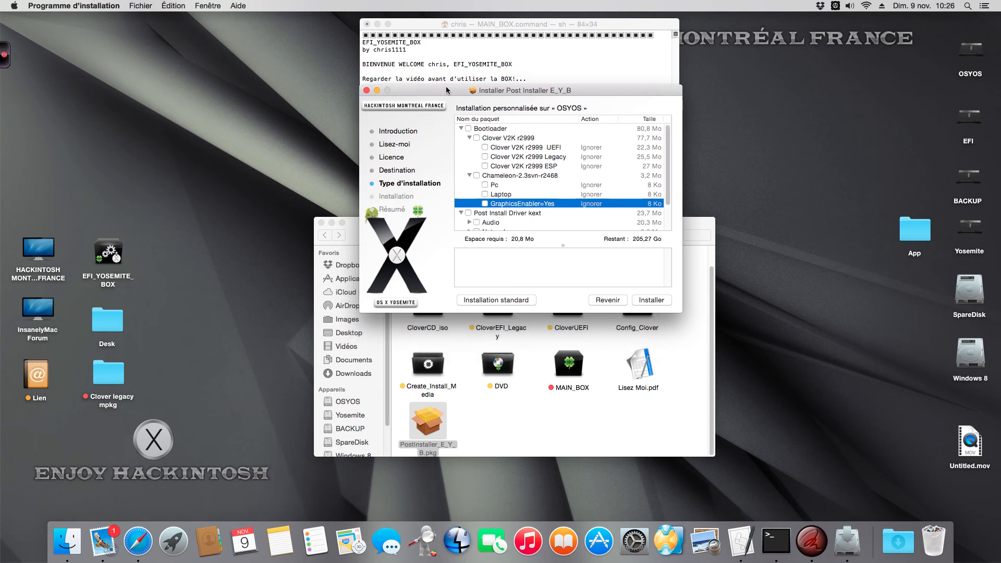
{"action": "left_click", "coordinate": [484, 148]}
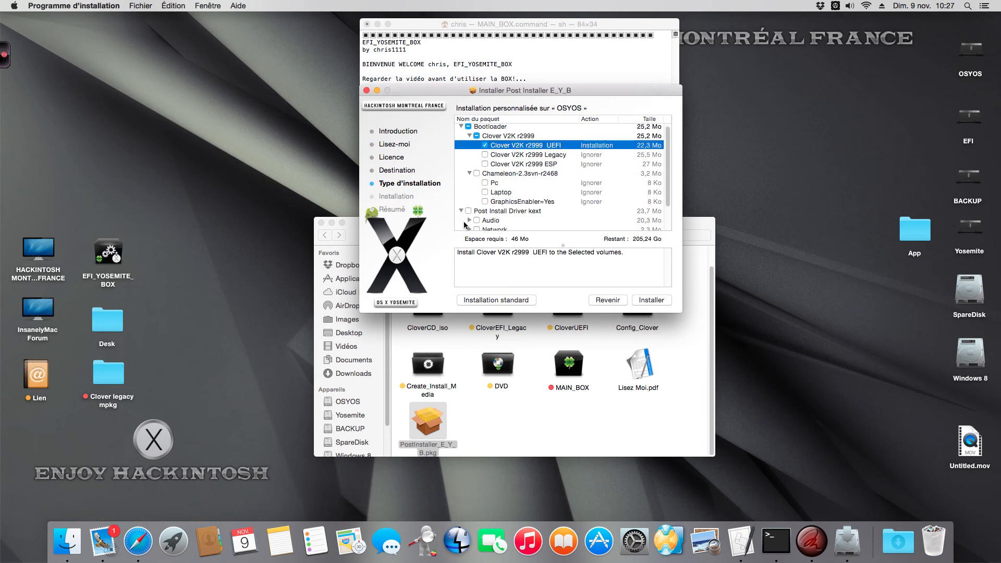
Expand the Audio and Network driver groups and select the ALC898 and IntelGB Ethernet packages
{"action": "left_click", "coordinate": [469, 221]}
{"action": "scroll", "coordinate": [471, 223], "scroll_direction": "down", "scroll_amount": 5}
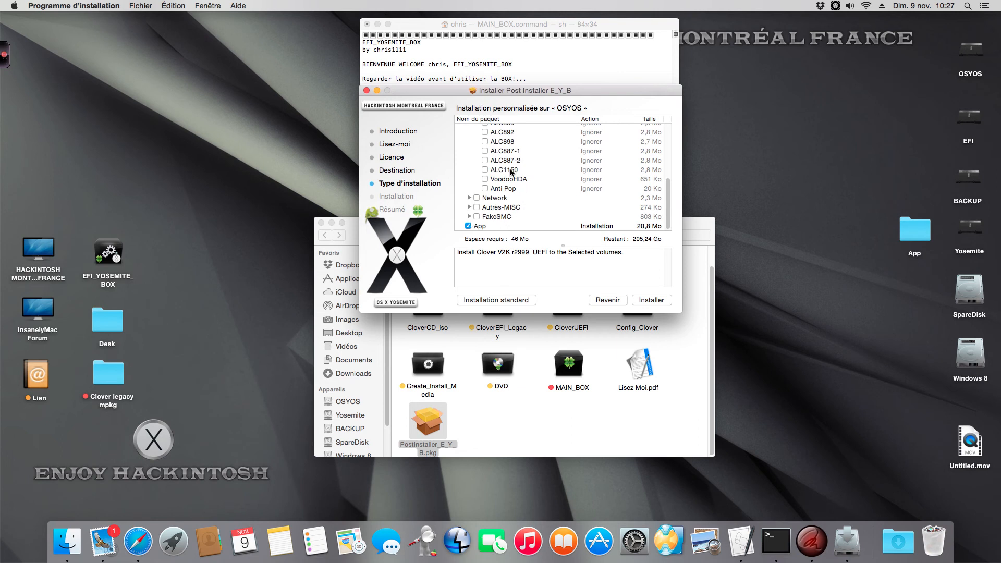
{"action": "left_click", "coordinate": [484, 142]}
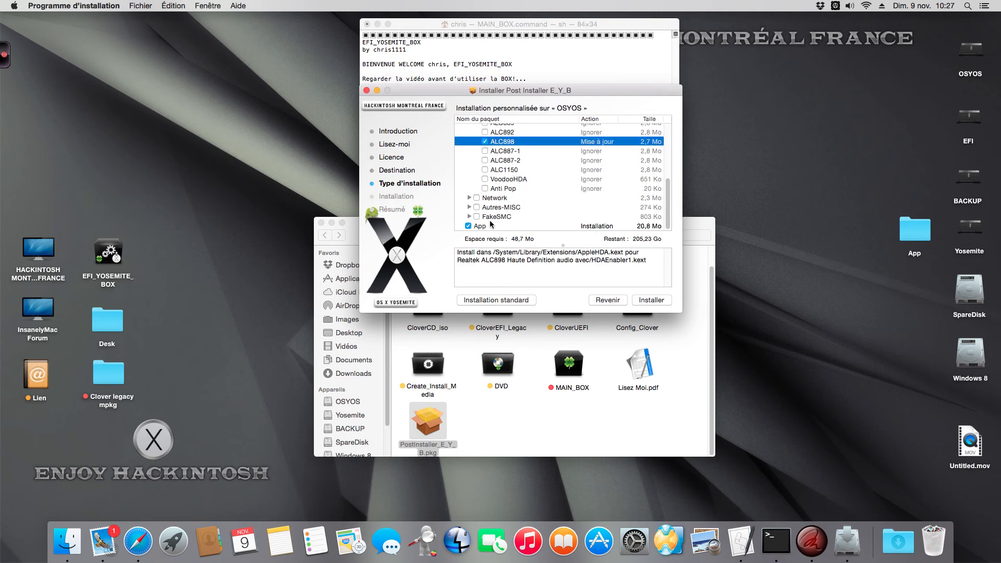
{"action": "left_click", "coordinate": [469, 198]}
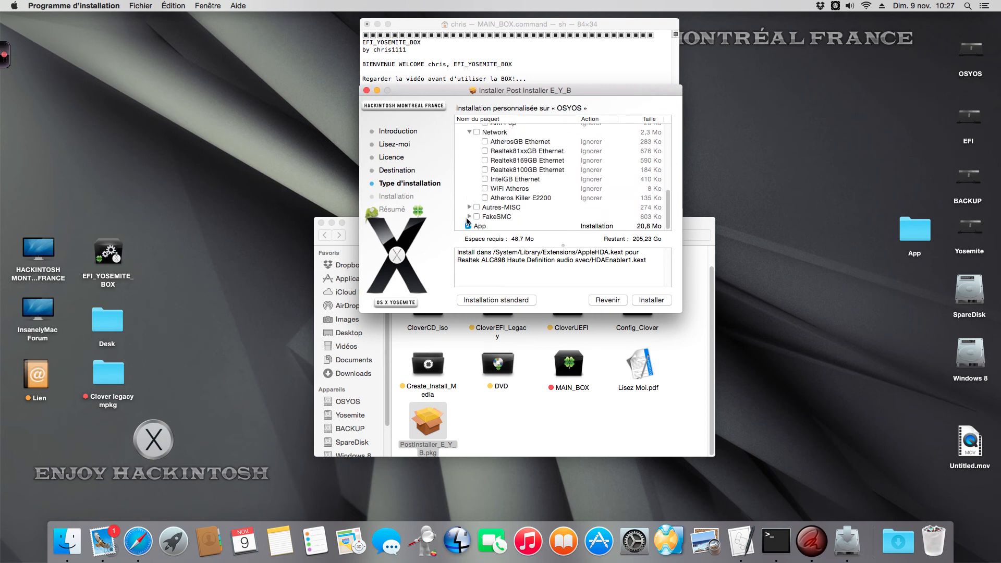
{"action": "left_click", "coordinate": [485, 179]}
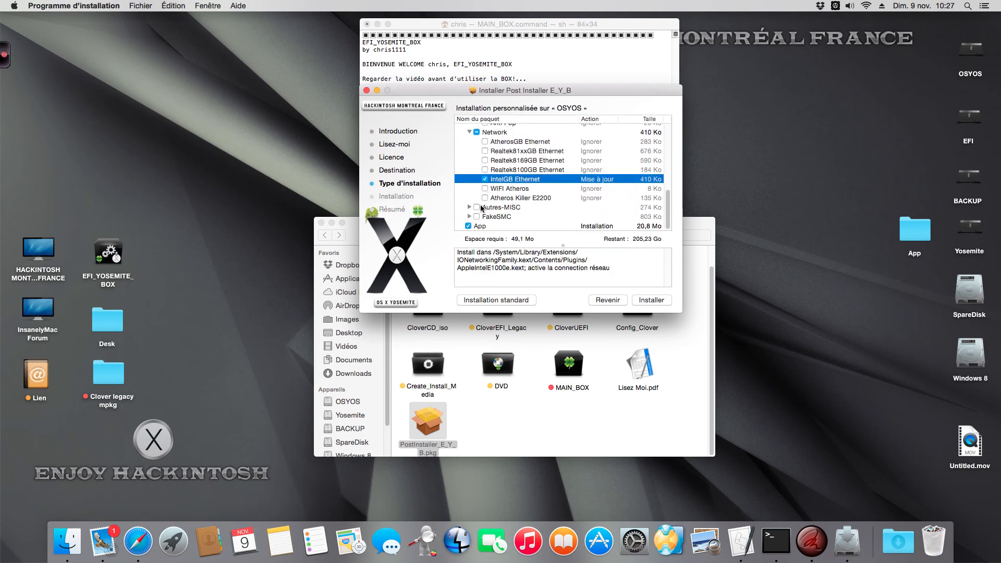
Expand the Autres-MISC and FakeSMC groups to view their packages, leaving FakeSMC deselected
{"action": "left_click", "coordinate": [469, 207]}
{"action": "scroll", "coordinate": [470, 207], "scroll_direction": "down", "scroll_amount": 2}
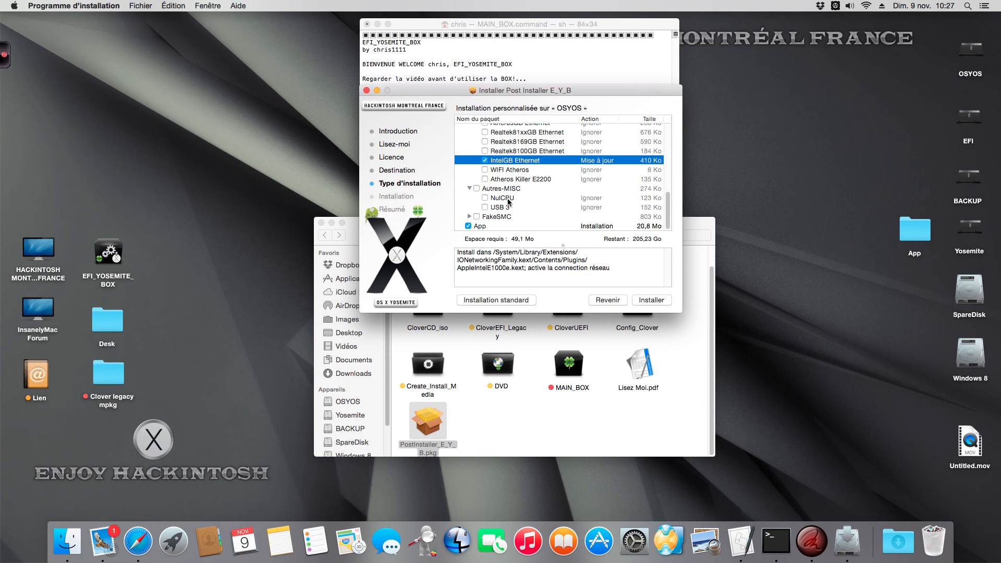
{"action": "left_click", "coordinate": [476, 216]}
{"action": "left_click", "coordinate": [469, 216]}
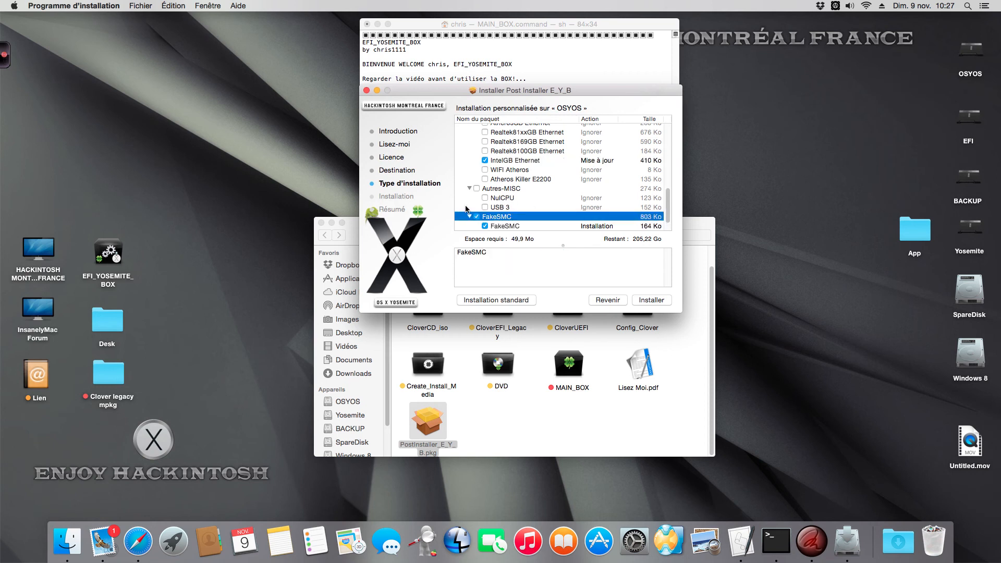
{"action": "left_click", "coordinate": [476, 217]}
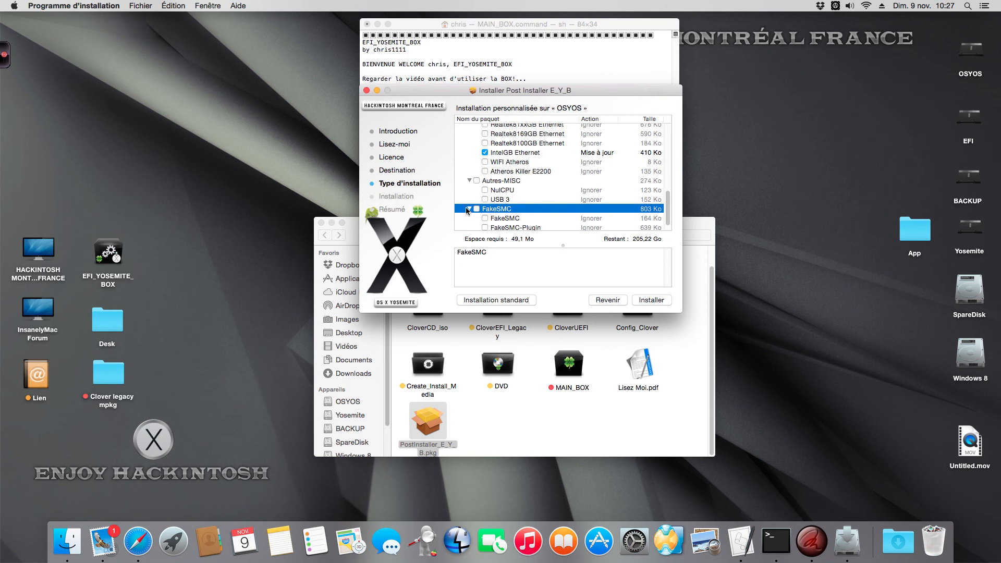
{"action": "scroll", "coordinate": [468, 211], "scroll_direction": "down", "scroll_amount": 1}
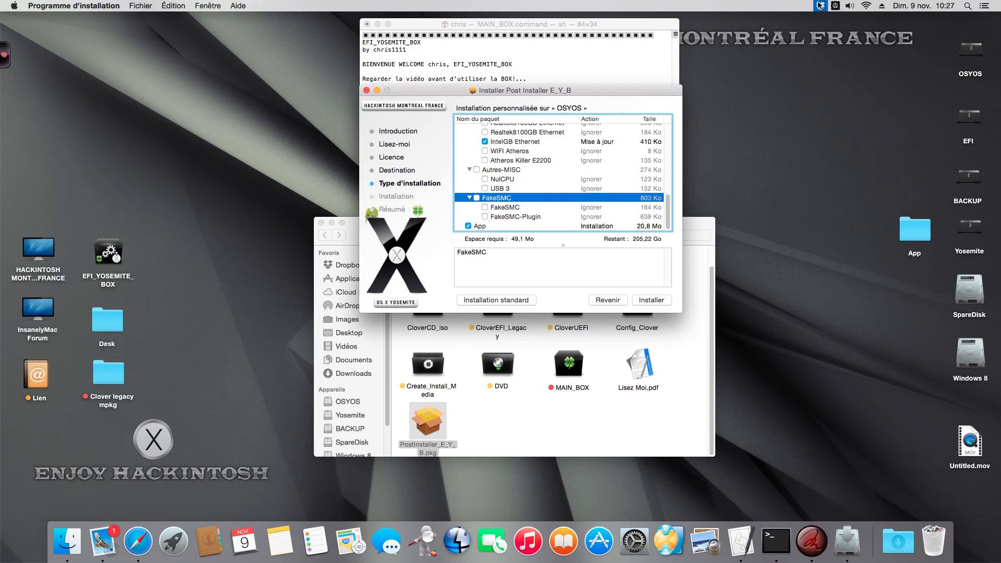
Display the HWMonitor sensor readings and dismiss them again
{"action": "left_click_drag", "start_coordinate": [607, 89], "coordinate": [617, 87]}
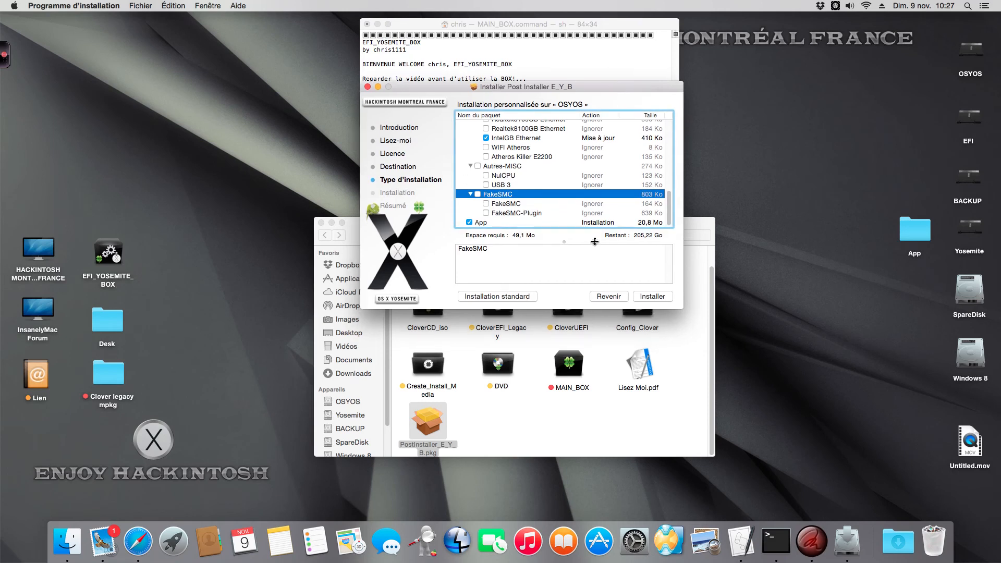
{"action": "left_click", "coordinate": [836, 6]}
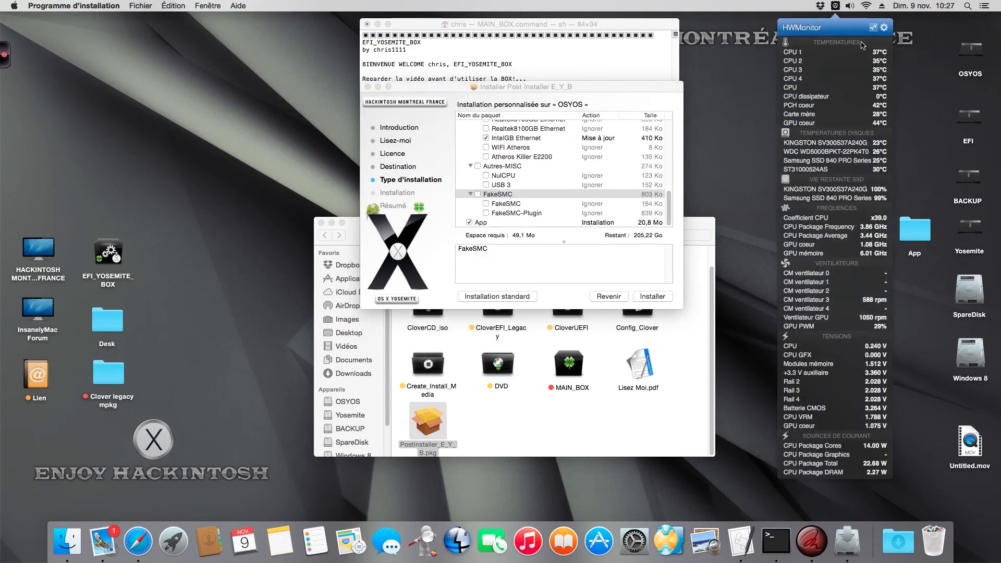
{"action": "left_click", "coordinate": [765, 107]}
{"action": "left_click_drag", "start_coordinate": [621, 92], "coordinate": [620, 80]}
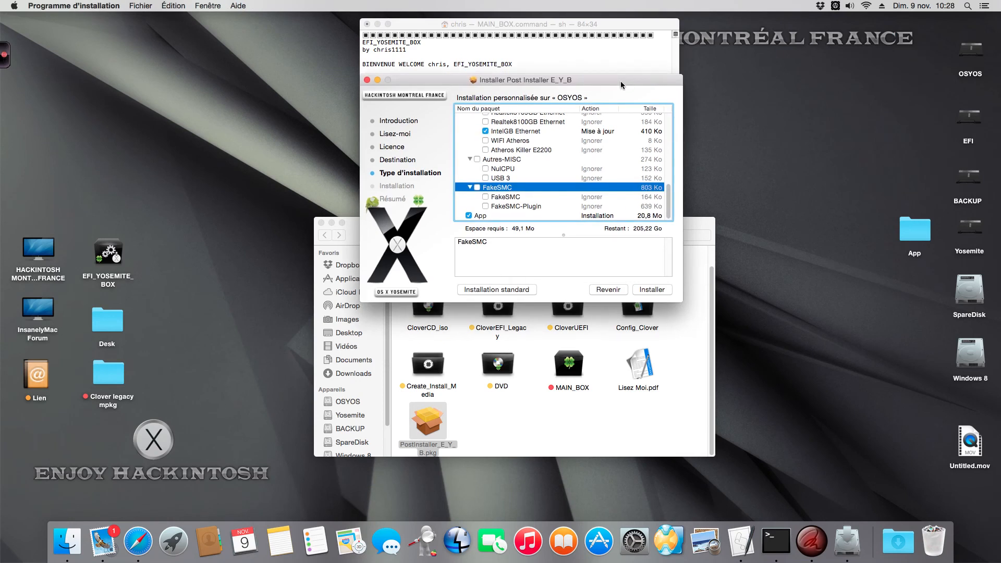
{"action": "left_click_drag", "start_coordinate": [620, 81], "coordinate": [613, 74]}
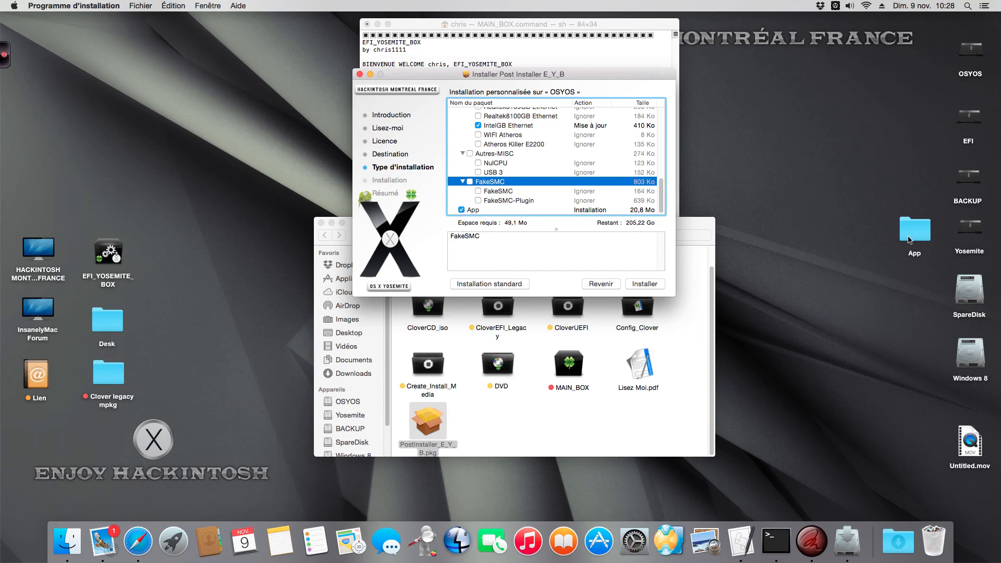
{"action": "left_click_drag", "start_coordinate": [617, 70], "coordinate": [623, 65]}
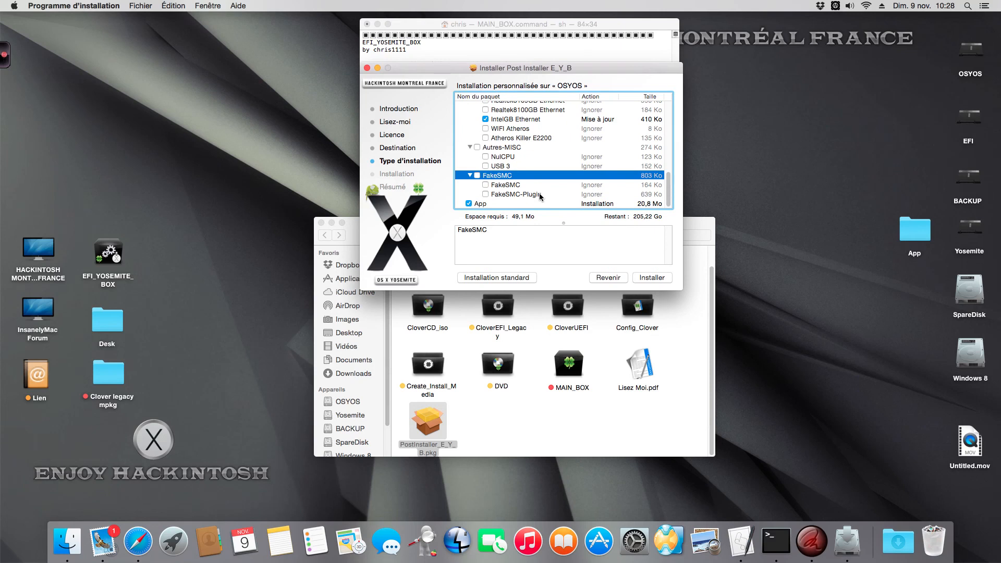
{"action": "left_click_drag", "start_coordinate": [607, 74], "coordinate": [594, 69]}
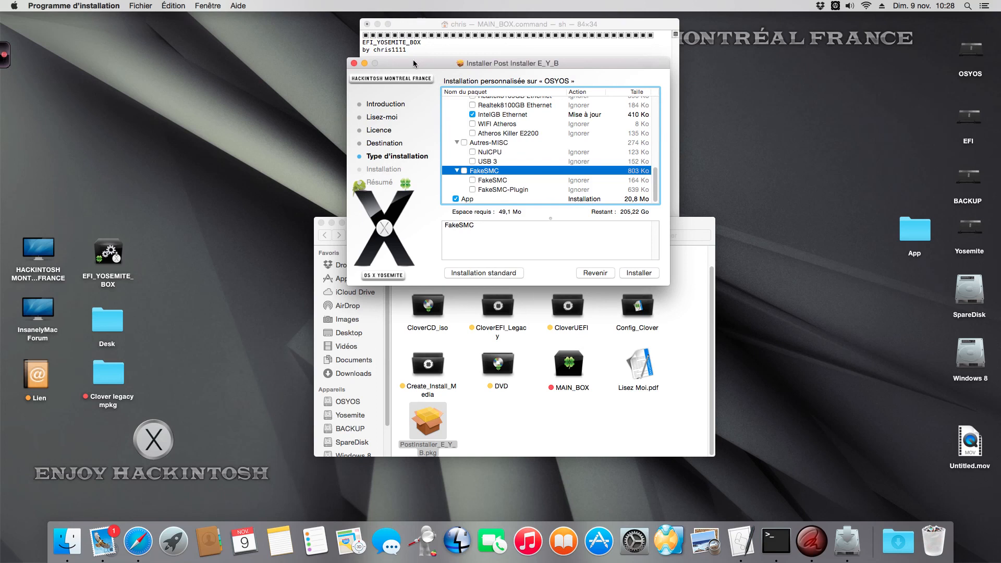
Close the Post Installer E_Y_B window without installing and open the App folder on the desktop
{"action": "left_click", "coordinate": [354, 63]}
{"action": "double_click", "coordinate": [912, 233]}
{"action": "left_click_drag", "start_coordinate": [491, 125], "coordinate": [444, 102]}
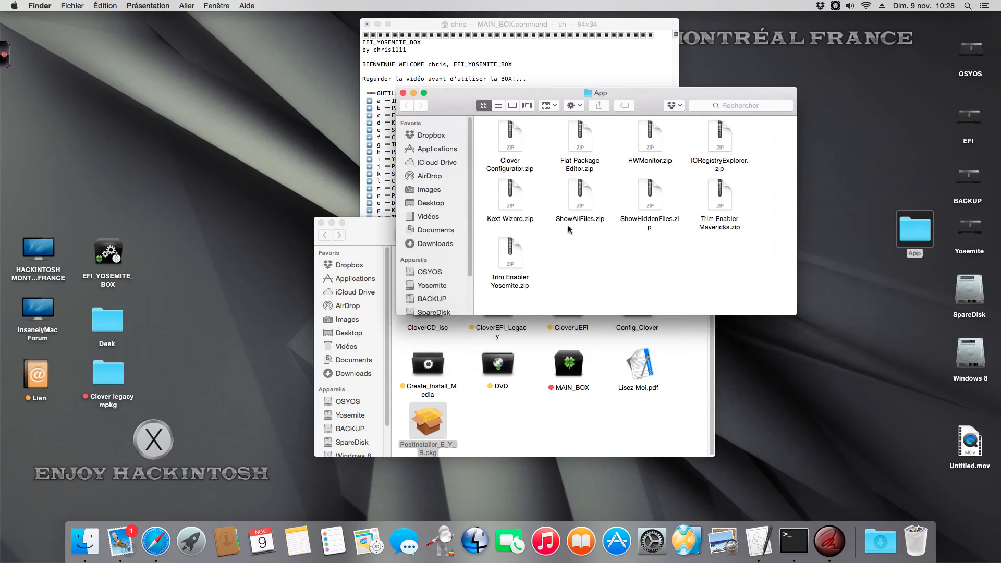
Extract Clover Configurator.zip from the App folder and close the Téléchargements window
{"action": "double_click", "coordinate": [517, 139]}
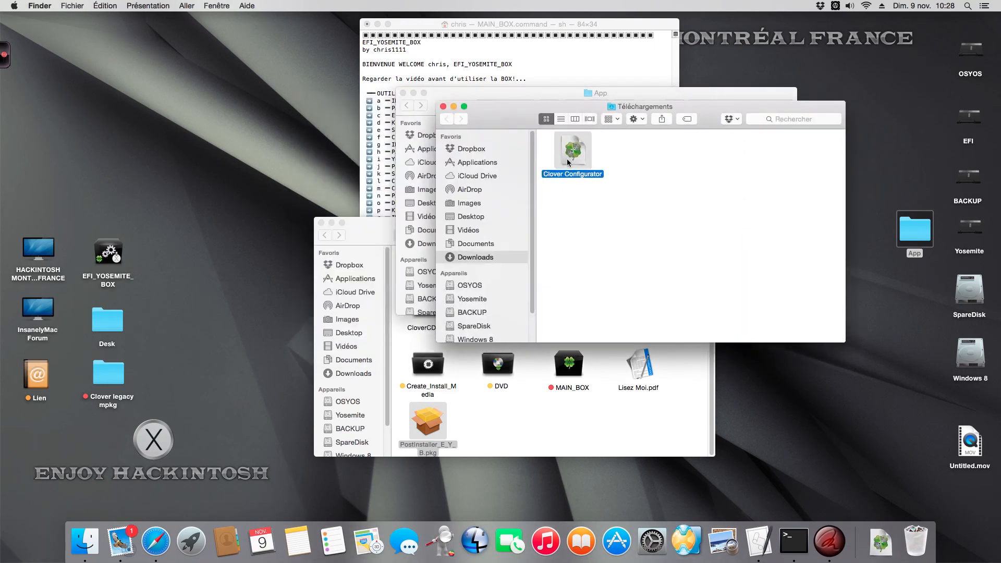
{"action": "left_click_drag", "start_coordinate": [574, 153], "coordinate": [607, 162]}
{"action": "left_click", "coordinate": [443, 106]}
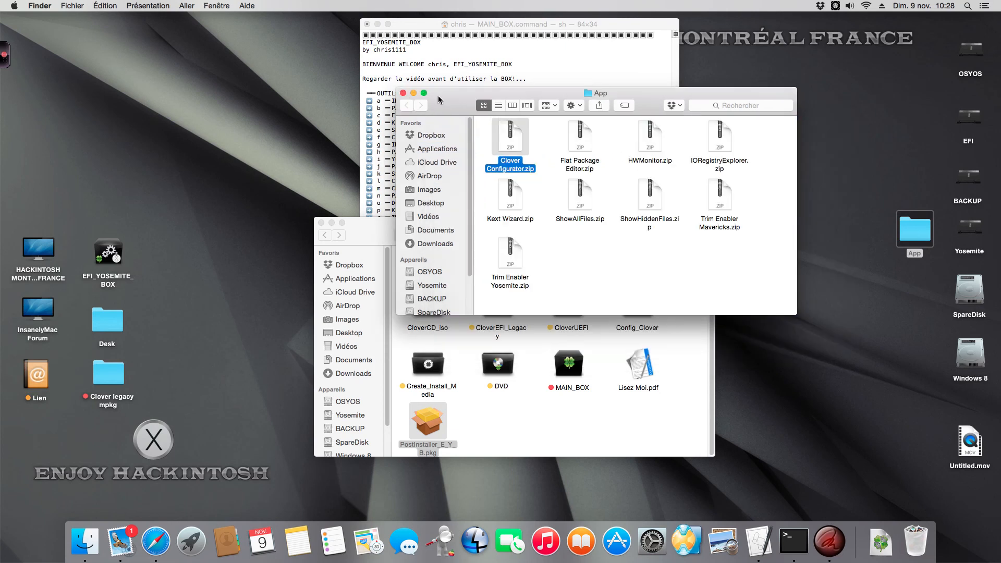
{"action": "left_click", "coordinate": [613, 257]}
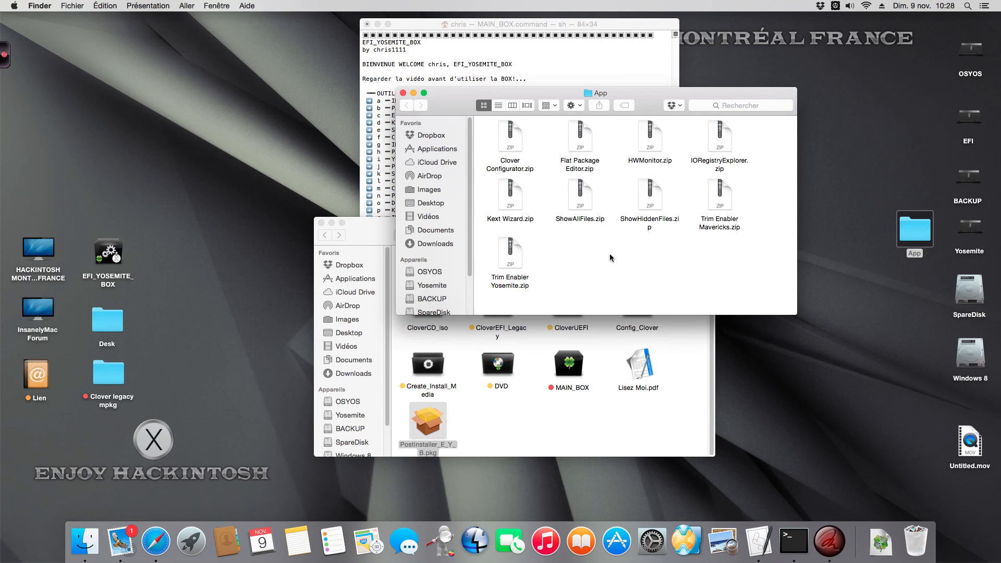
Extract HWMonitor.zip from the App folder and go to the Applications folder
{"action": "double_click", "coordinate": [649, 140]}
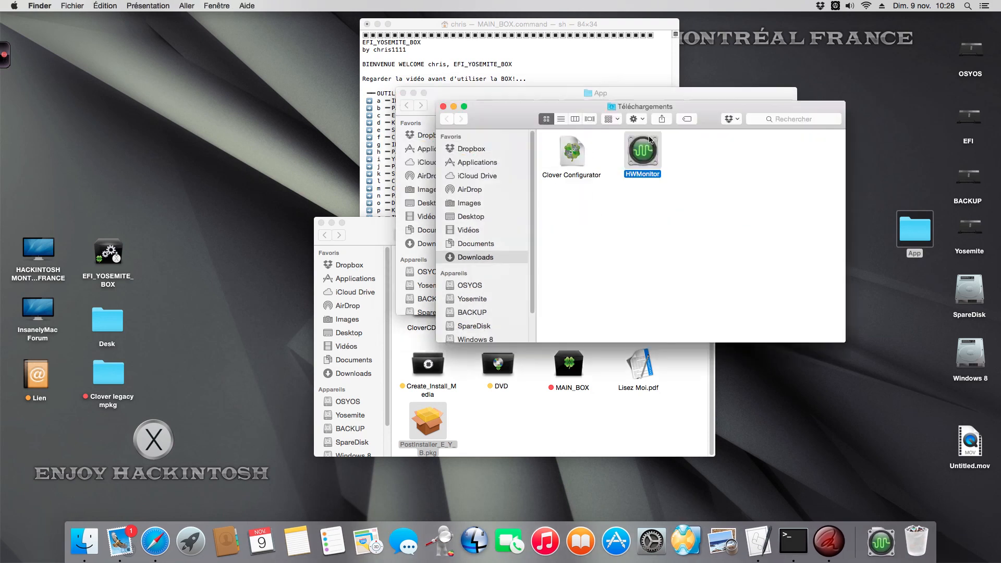
{"action": "left_click_drag", "start_coordinate": [641, 155], "coordinate": [514, 160]}
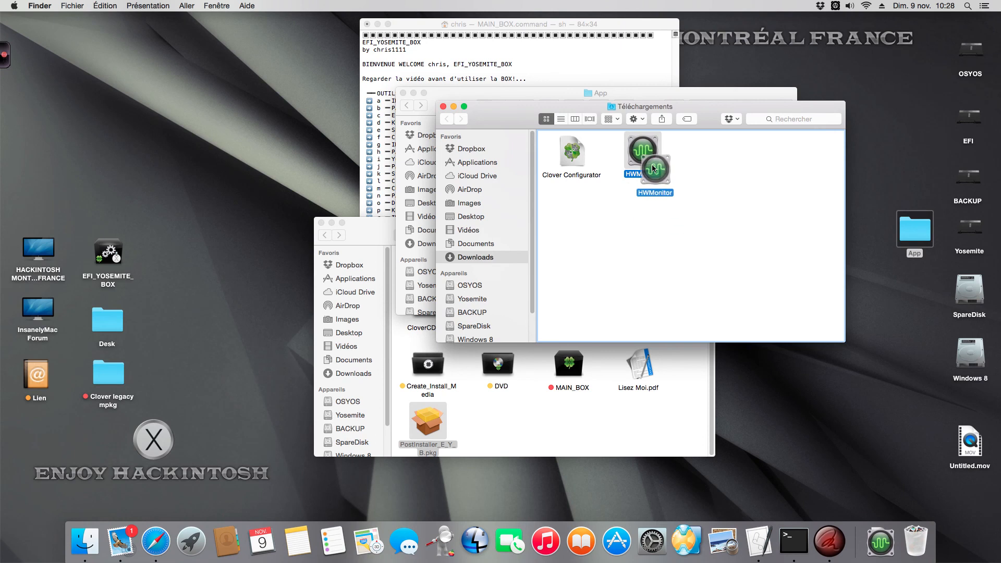
{"action": "left_click", "coordinate": [484, 162]}
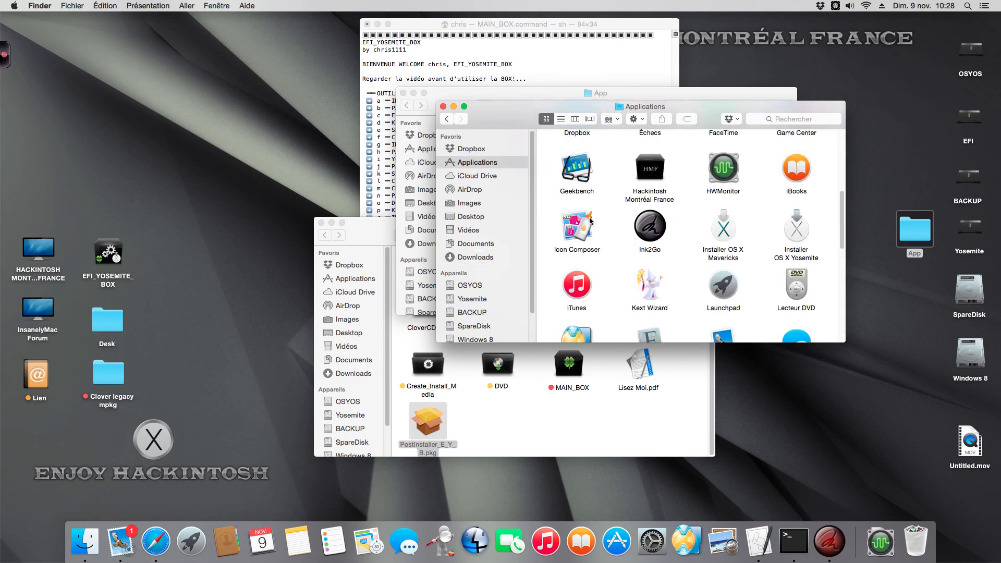
Launch HWMonitor from the Applications folder and open its preferences
{"action": "double_click", "coordinate": [725, 167]}
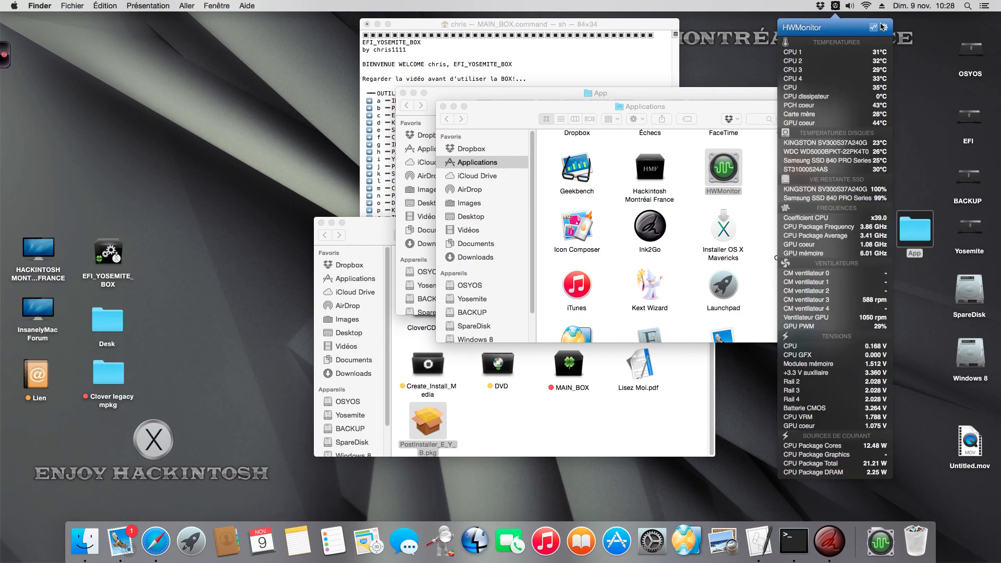
{"action": "left_click", "coordinate": [880, 26]}
{"action": "left_click", "coordinate": [802, 59]}
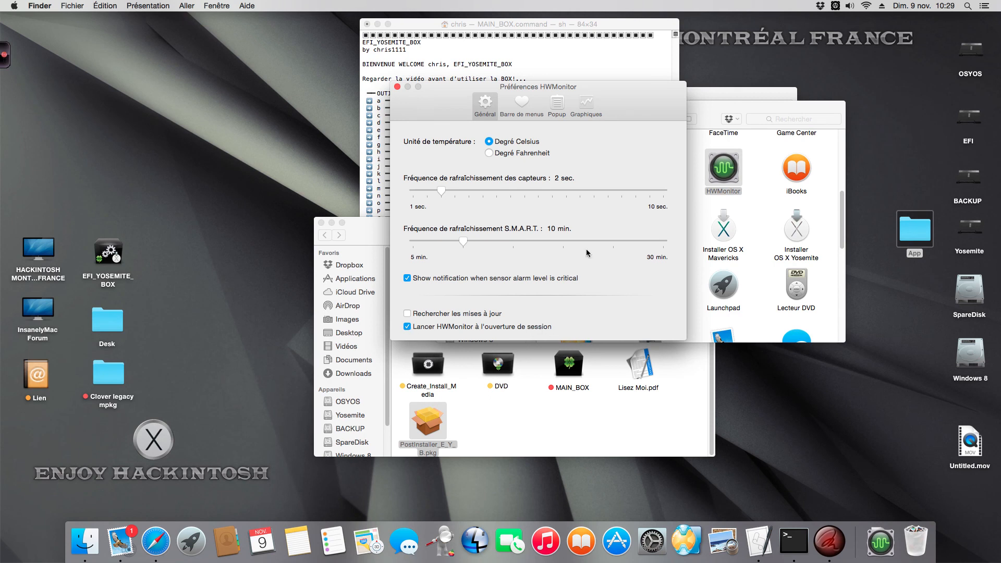
Set the HWMonitor popup appearance to Foncé, and close its preferences and the Applications window
{"action": "left_click", "coordinate": [557, 106]}
{"action": "left_click", "coordinate": [461, 284]}
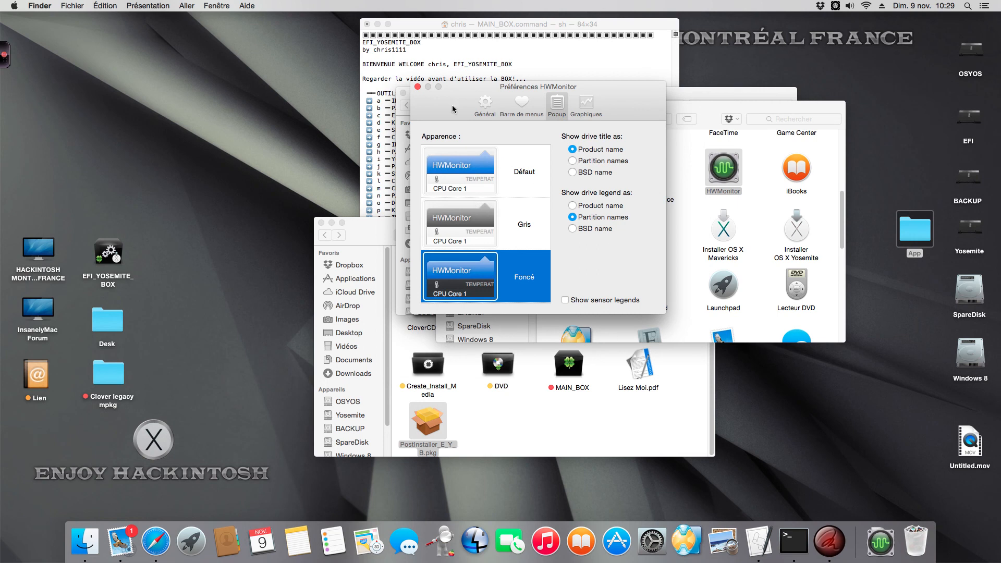
{"action": "left_click", "coordinate": [418, 87]}
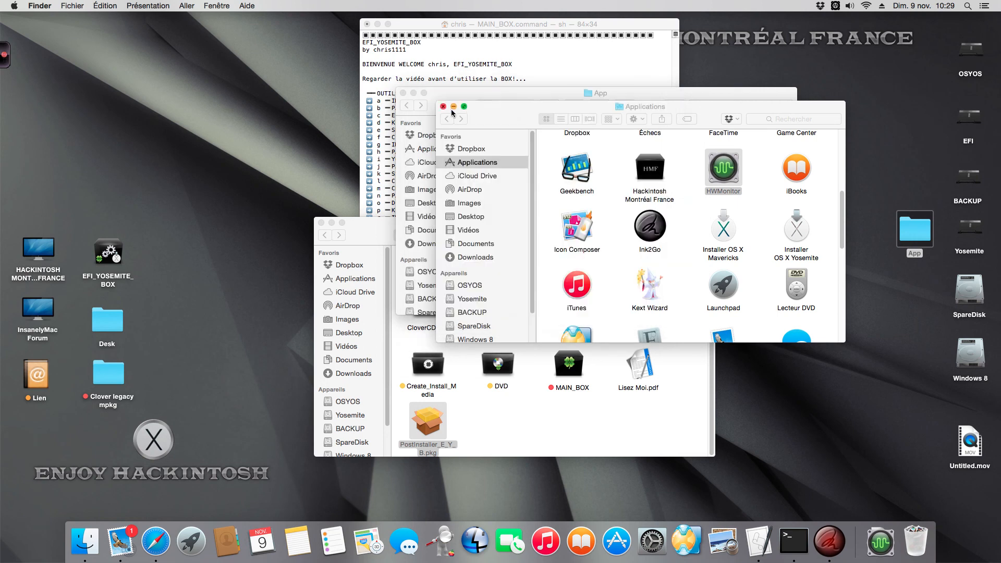
{"action": "left_click", "coordinate": [444, 106]}
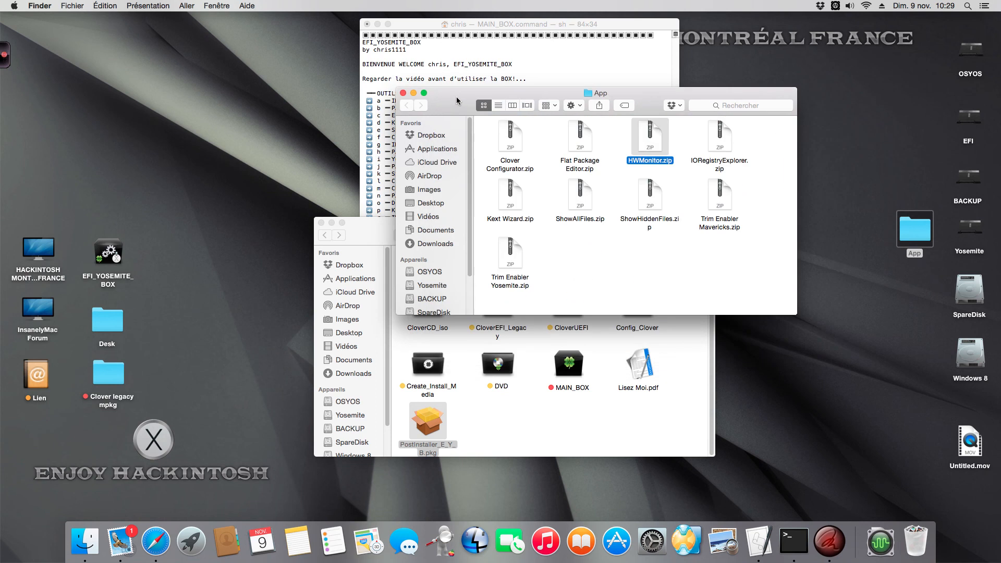
Display HWMonitor's sensor readings, dismiss them, and close the App and EFI_YOSEMITE_BOX folder windows
{"action": "left_click", "coordinate": [836, 5]}
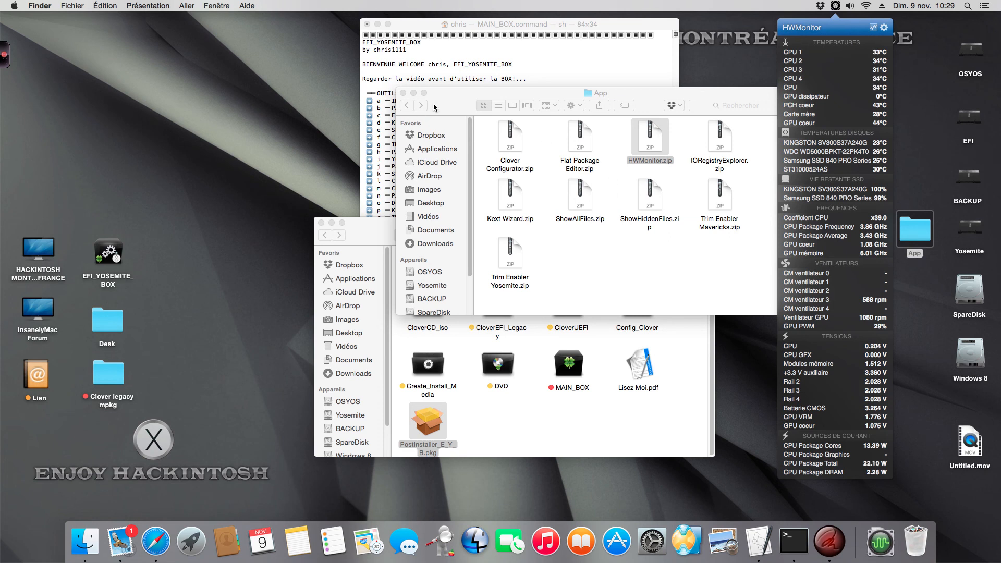
{"action": "left_click", "coordinate": [417, 96]}
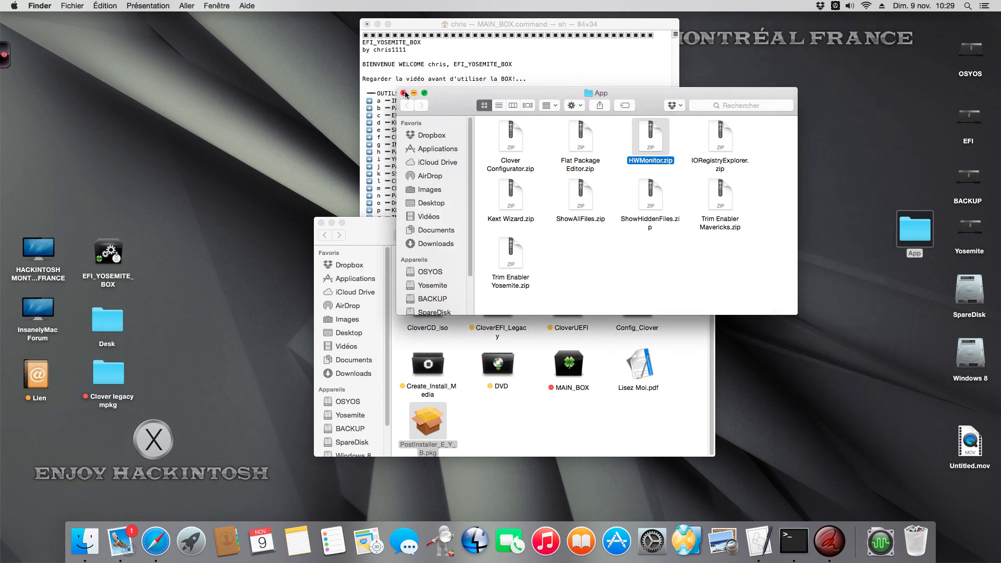
{"action": "left_click", "coordinate": [404, 94]}
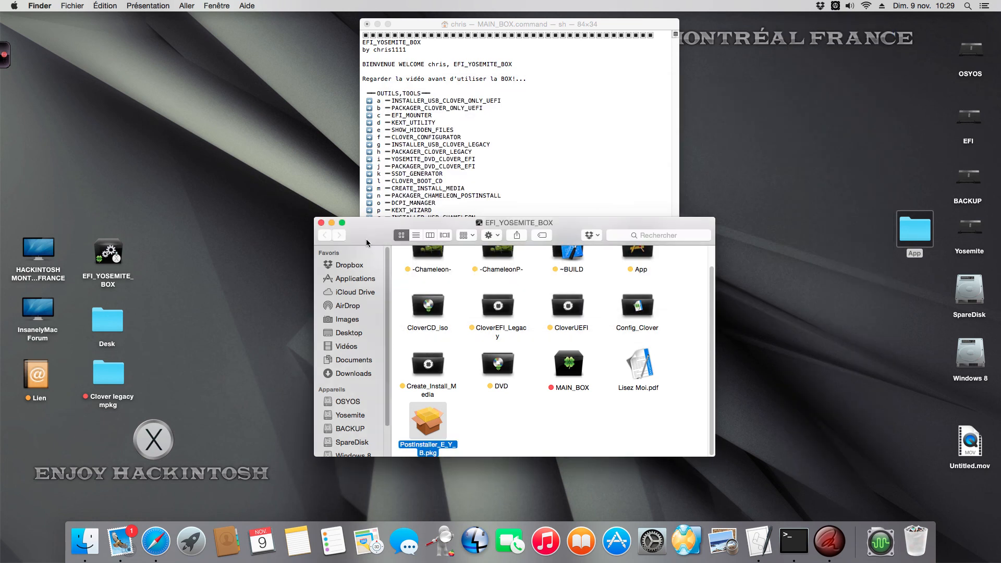
{"action": "left_click_drag", "start_coordinate": [365, 234], "coordinate": [352, 217]}
{"action": "left_click", "coordinate": [308, 206]}
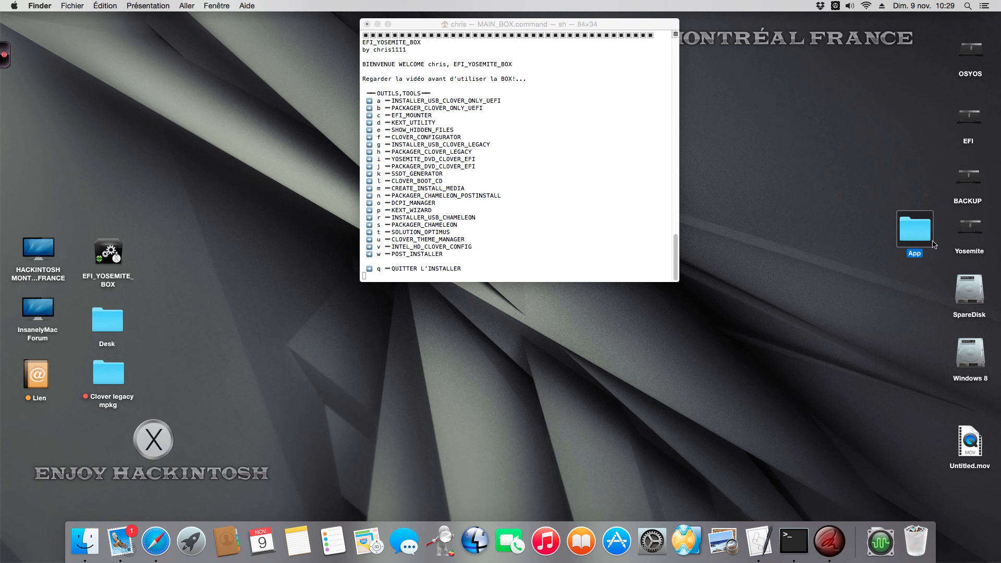
Reposition the MAIN_BOX.command Terminal window lower on the desktop and bring up the Ink2Go toolbar
{"action": "left_click_drag", "start_coordinate": [412, 22], "coordinate": [416, 67]}
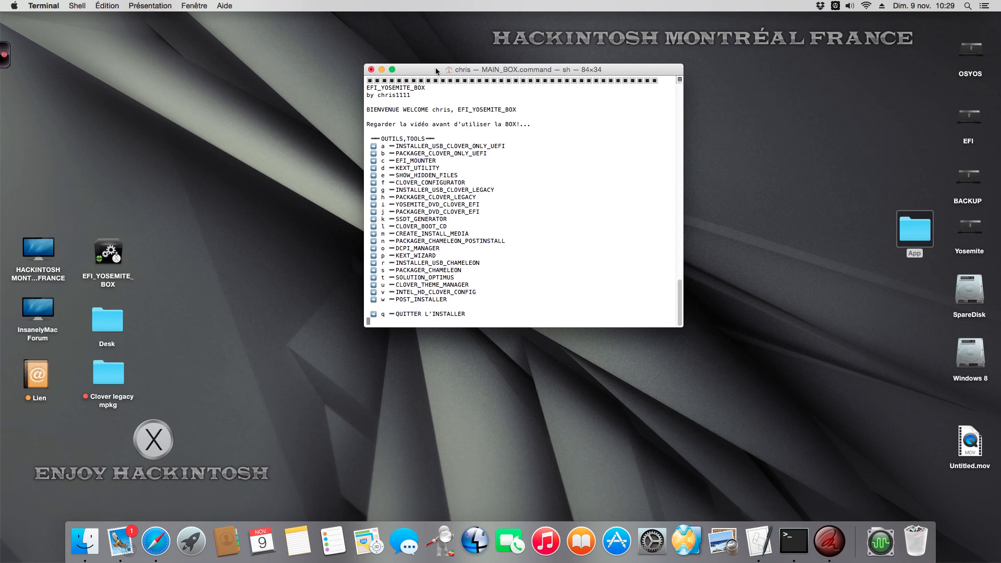
{"action": "left_click_drag", "start_coordinate": [437, 70], "coordinate": [405, 64]}
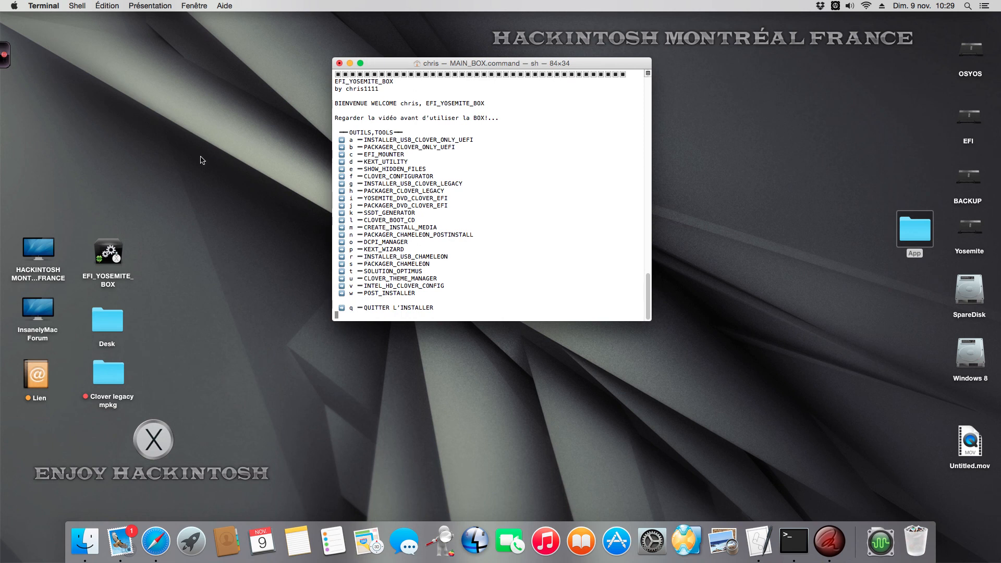
{"action": "left_click", "coordinate": [3, 45]}
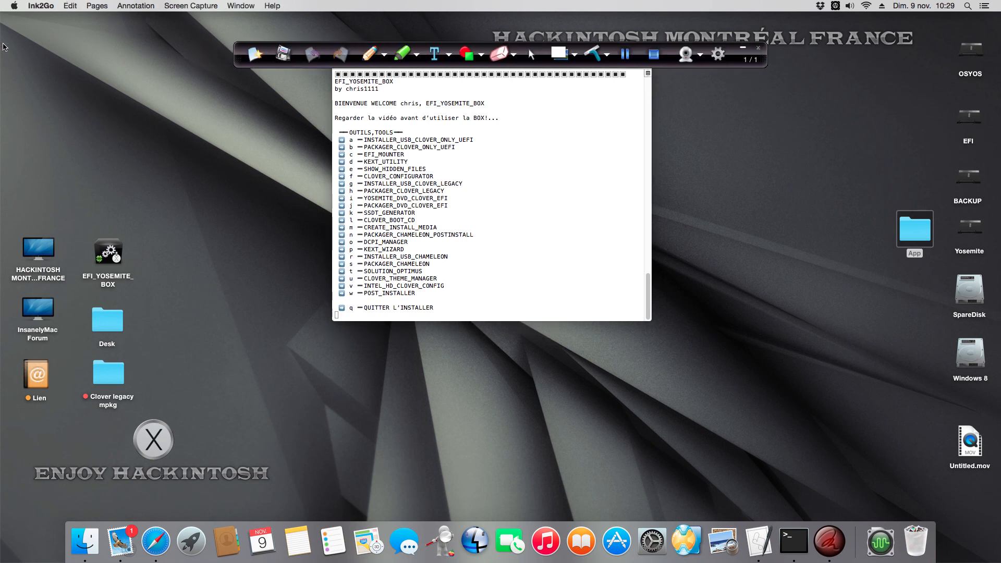